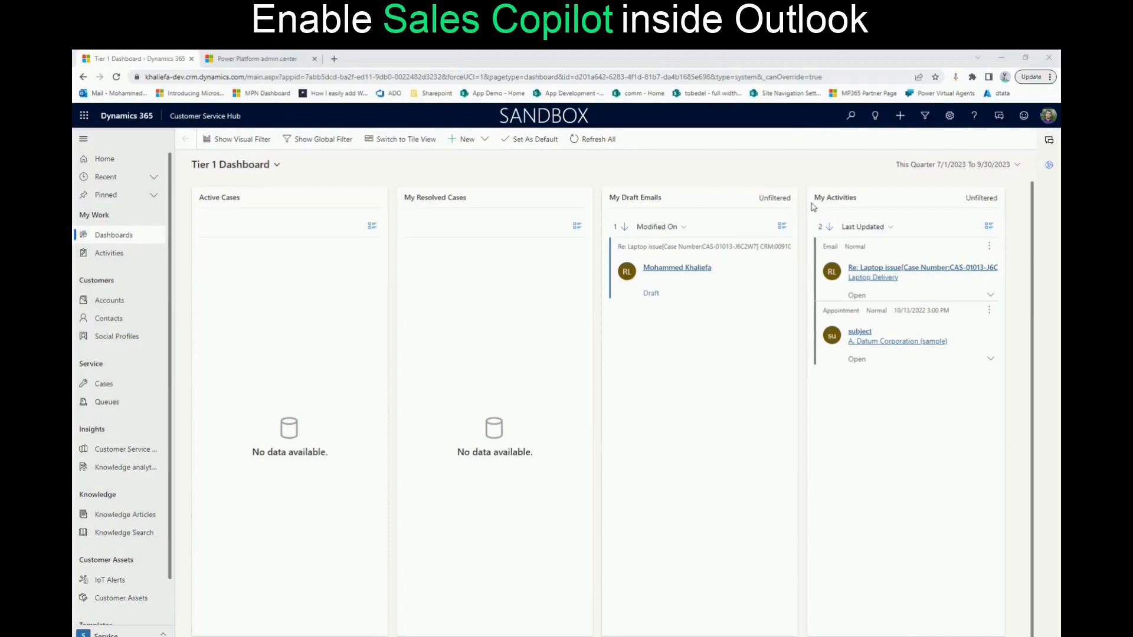
# In the Power Platform admin center, check that the tenant-level Copilot (preview) setting is on
pyautogui.click(257, 61)
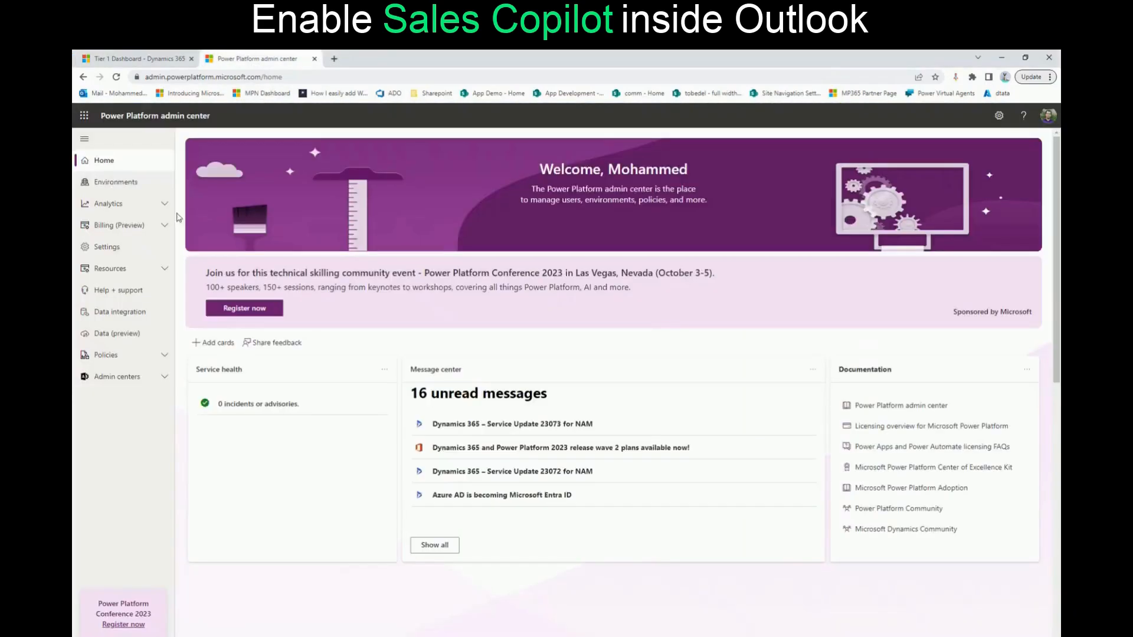
pyautogui.click(999, 116)
pyautogui.click(938, 188)
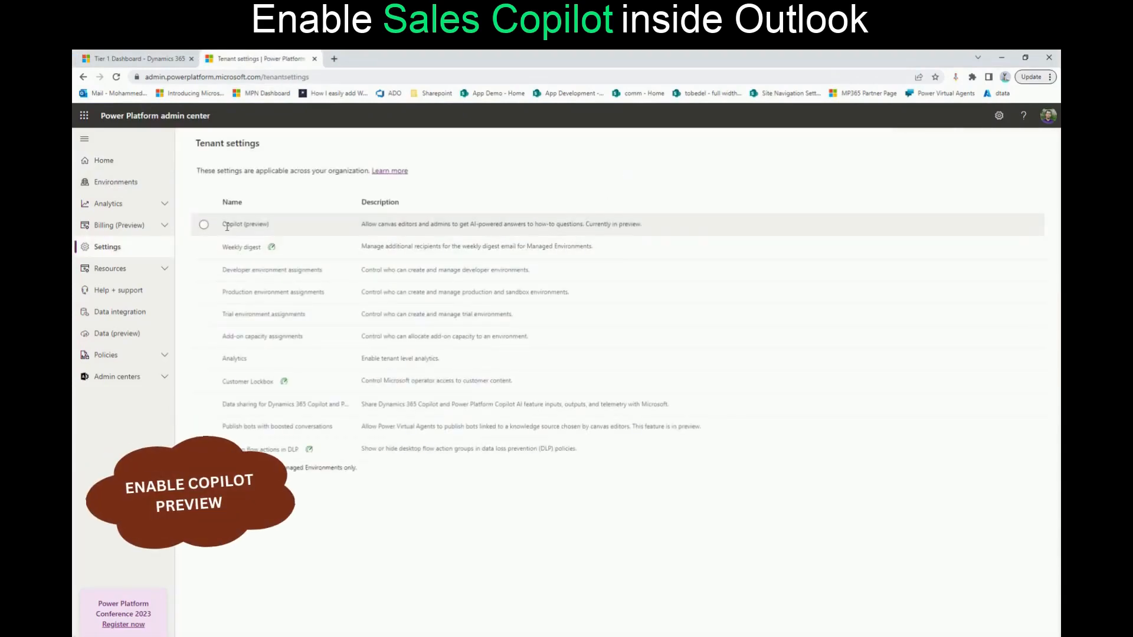
pyautogui.click(249, 225)
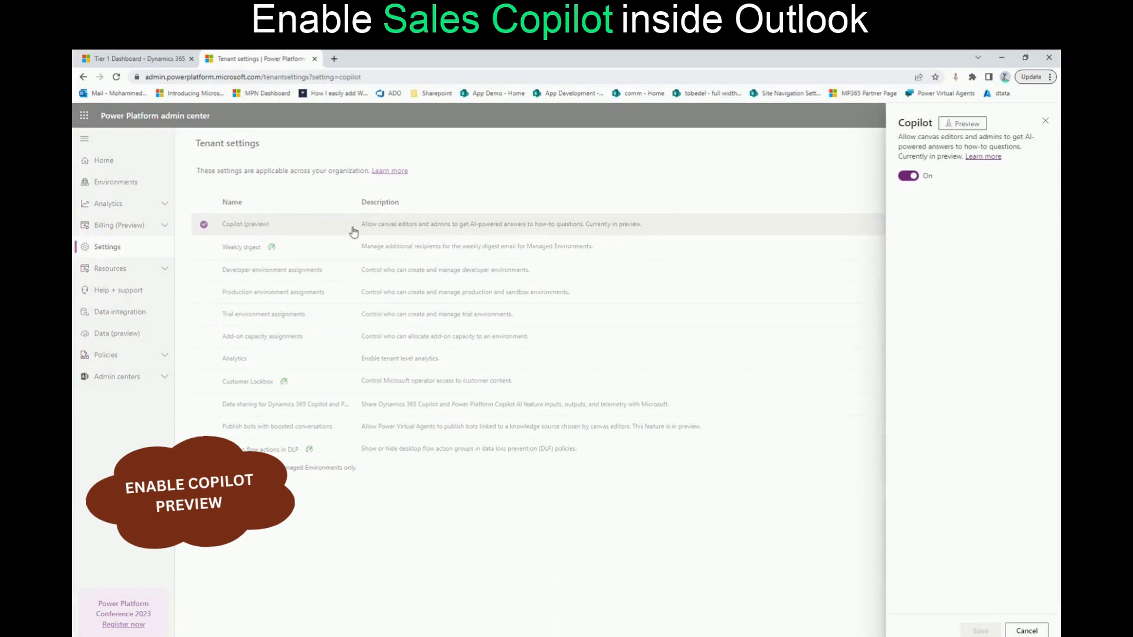
pyautogui.click(1045, 120)
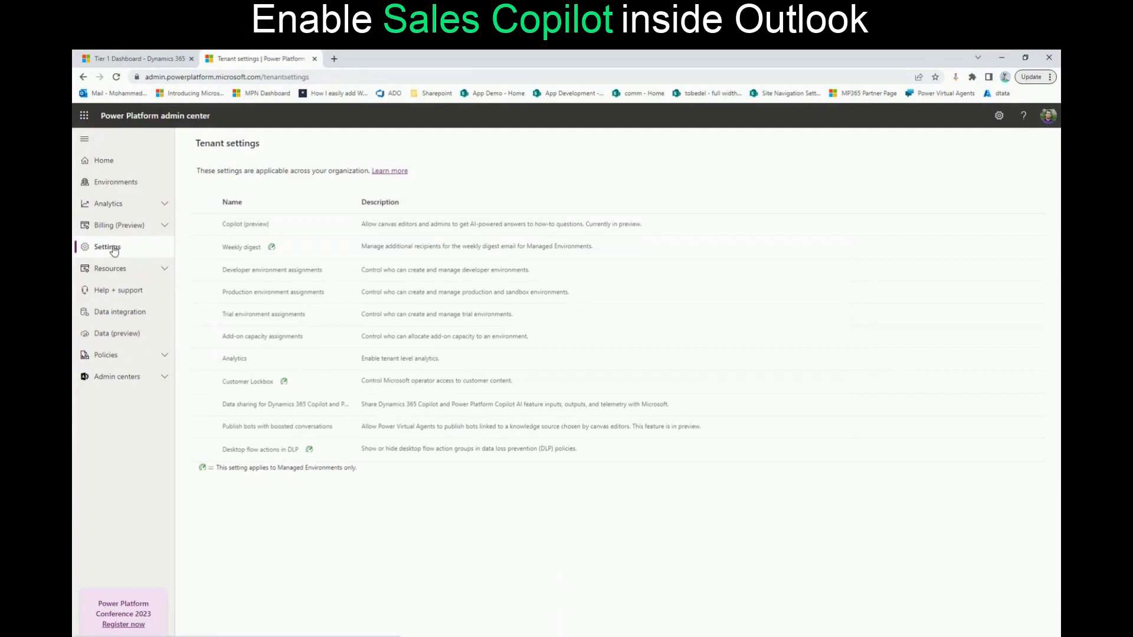
# Open the Features settings of the dev environment and check its Copilot preview option
pyautogui.click(127, 183)
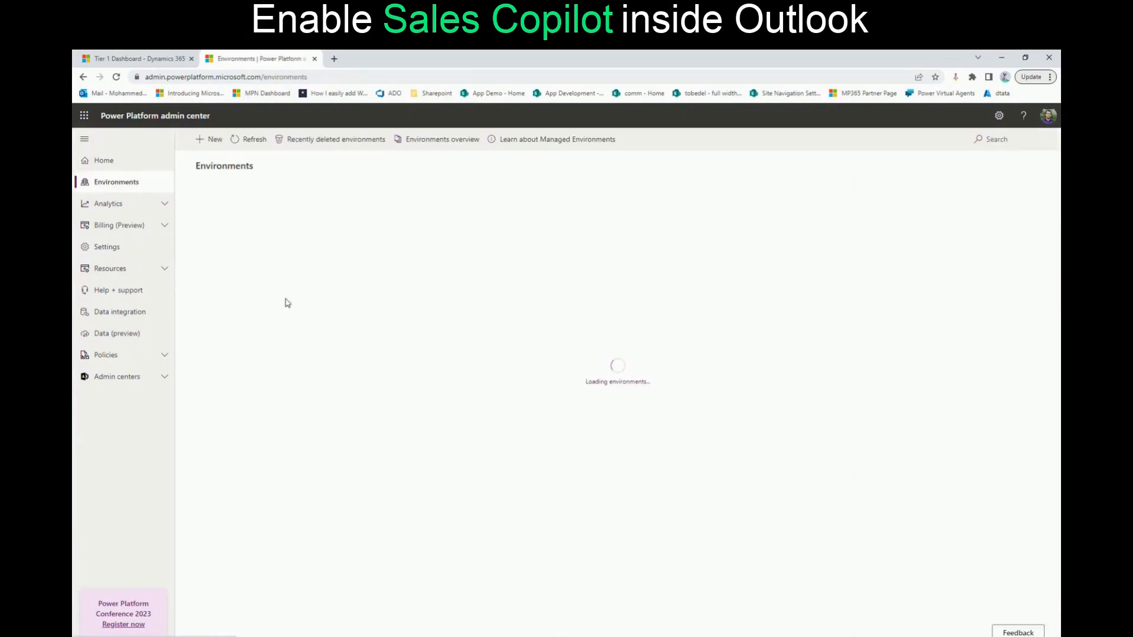
pyautogui.click(243, 268)
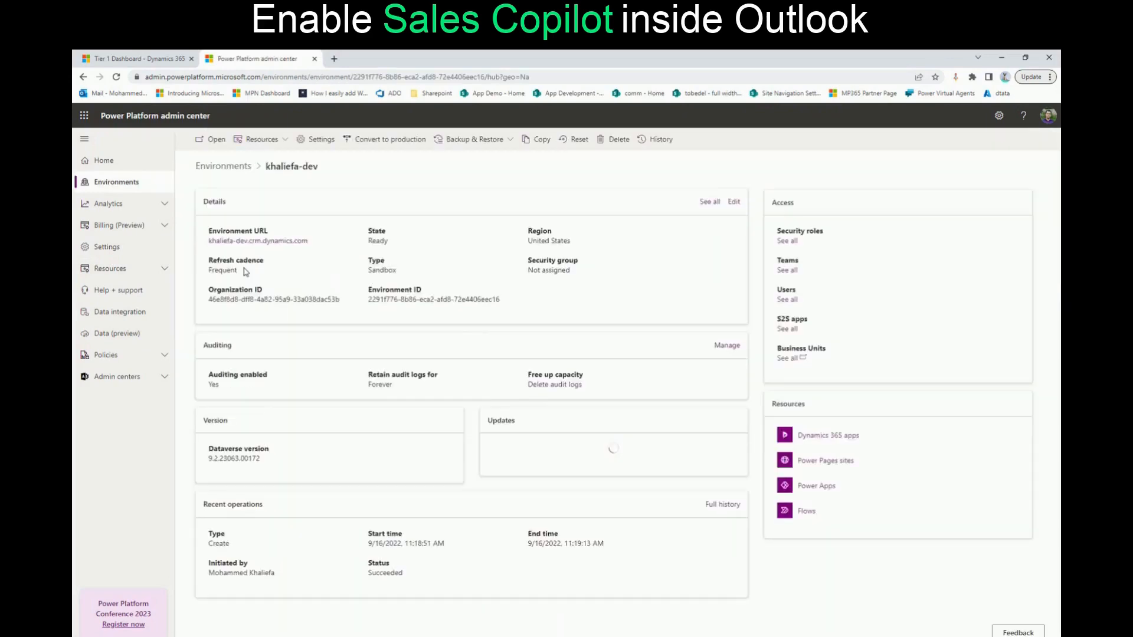
pyautogui.click(320, 139)
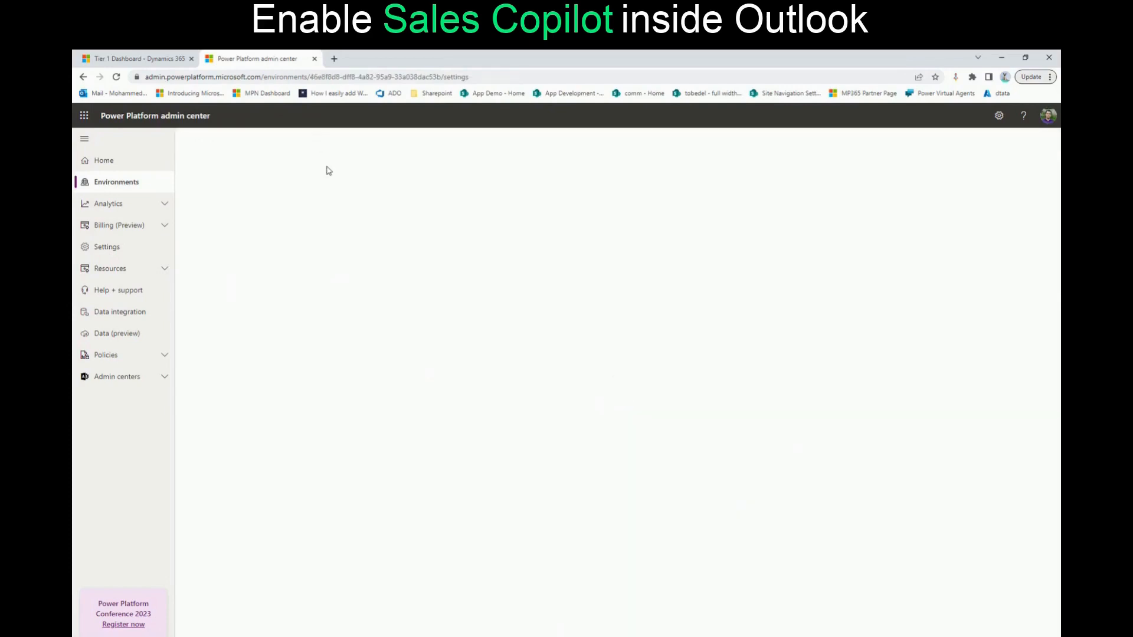
pyautogui.click(232, 221)
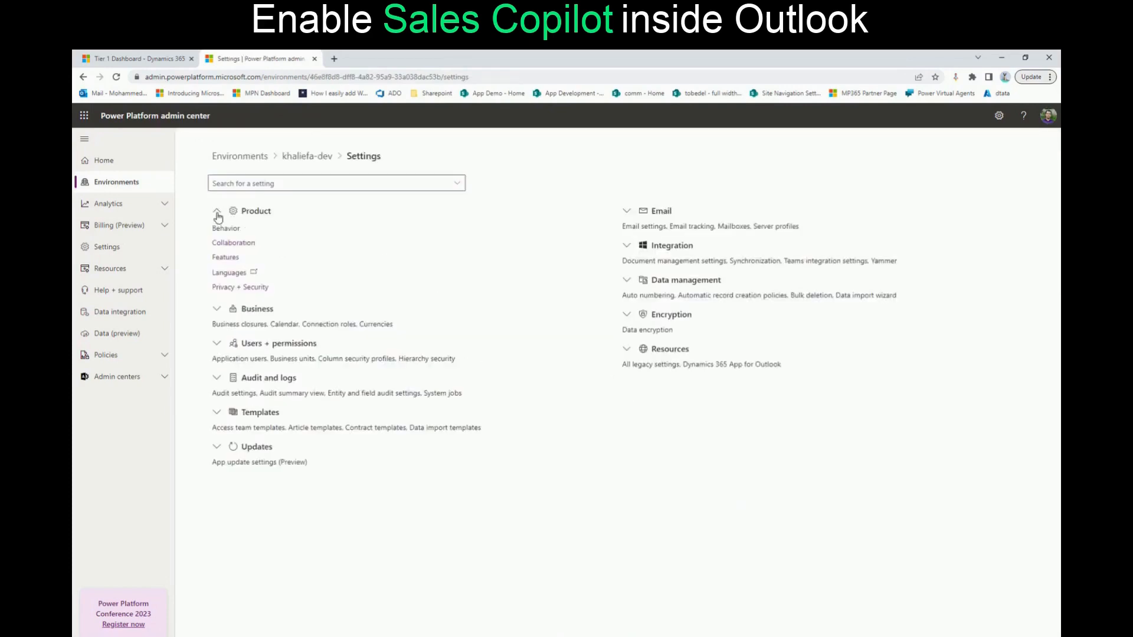
pyautogui.click(226, 257)
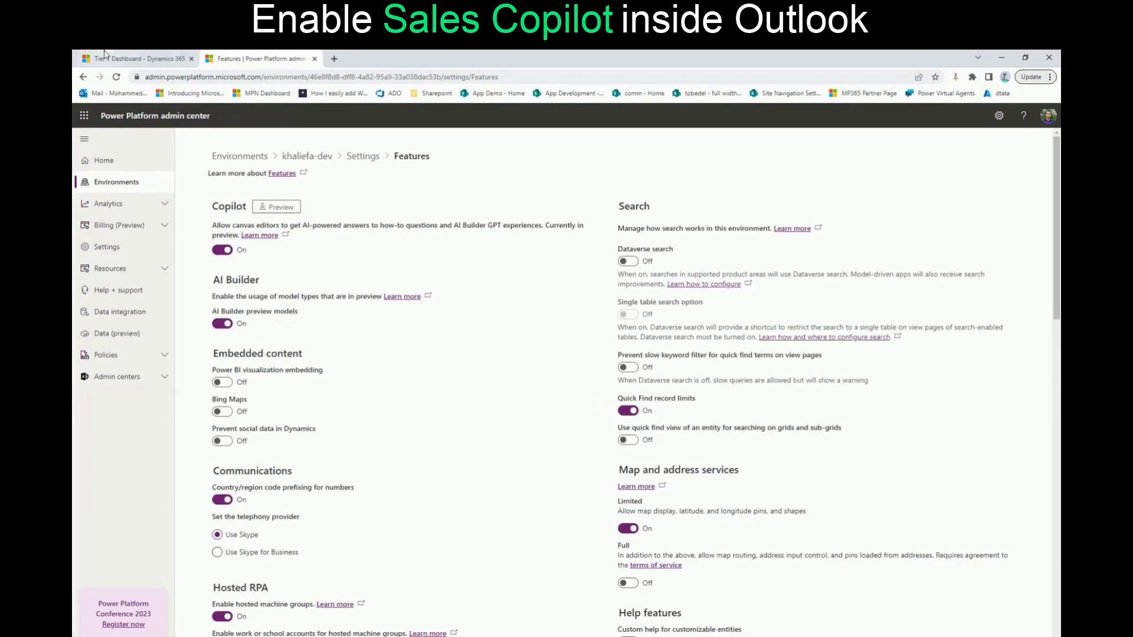
# In Dynamics 365 advanced settings, open the Previews section of the Administration System Settings, check the license agreement and preview options, and save
pyautogui.click(136, 58)
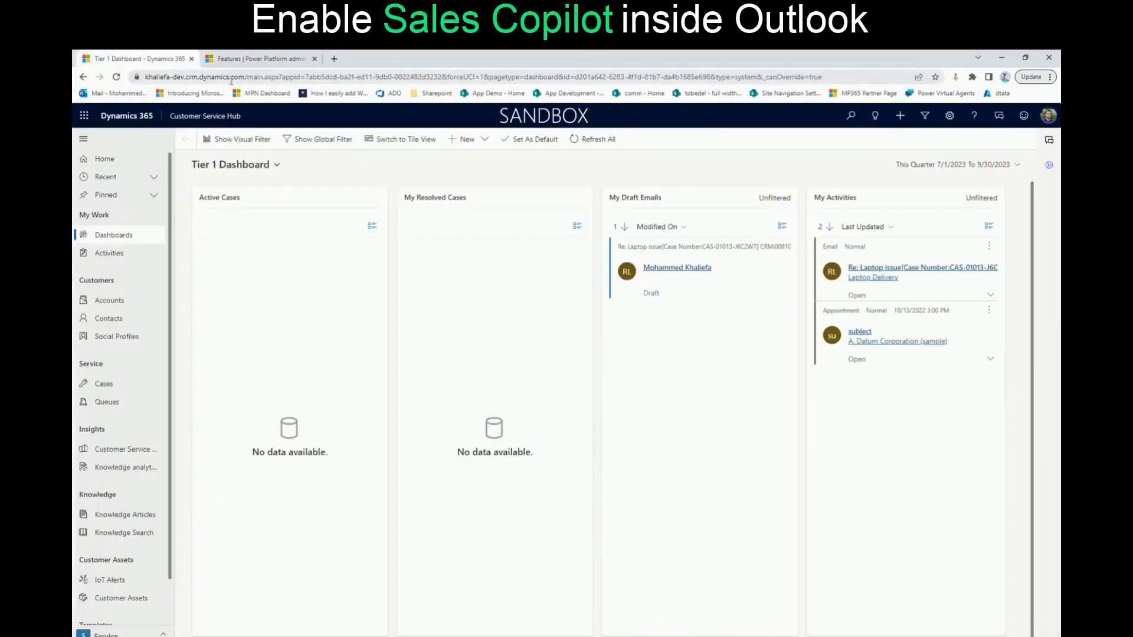
pyautogui.click(949, 116)
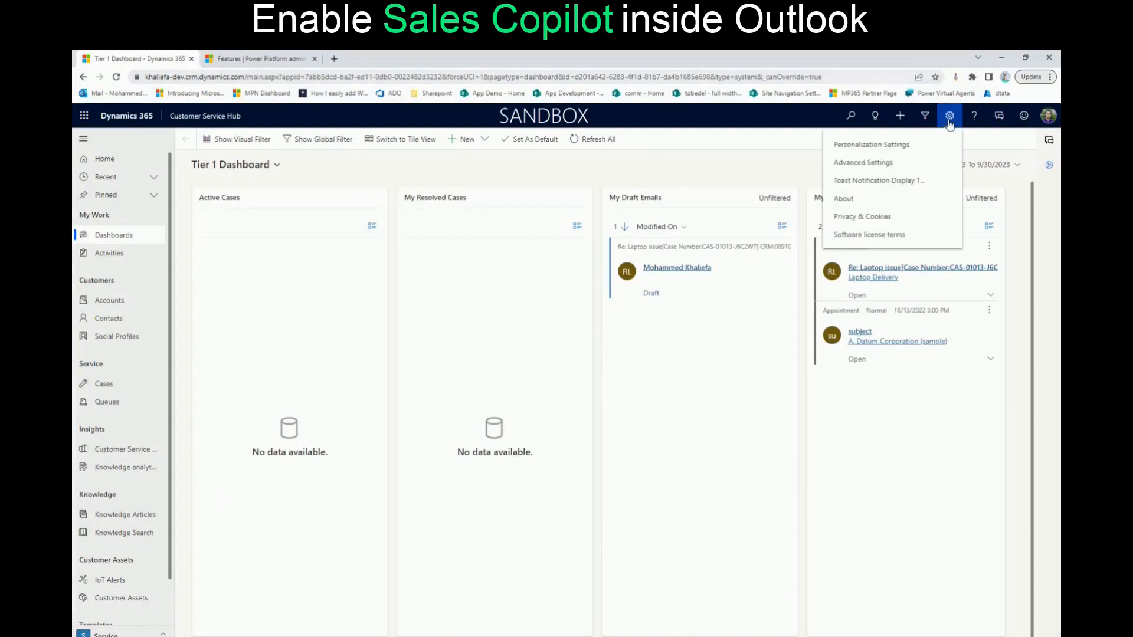
pyautogui.click(877, 168)
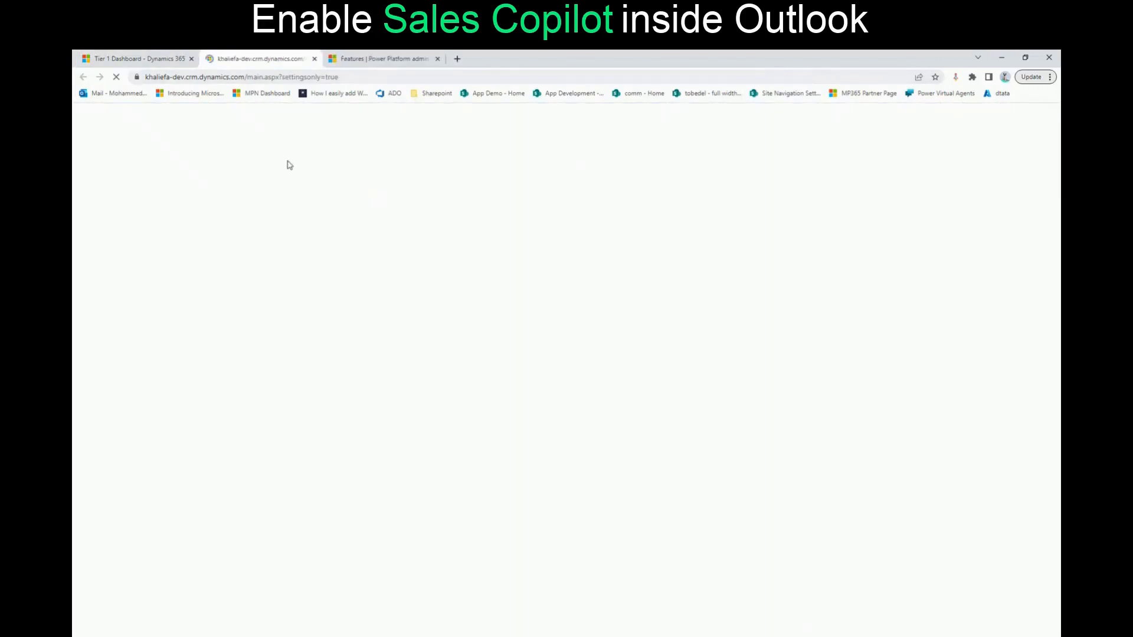
pyautogui.click(231, 121)
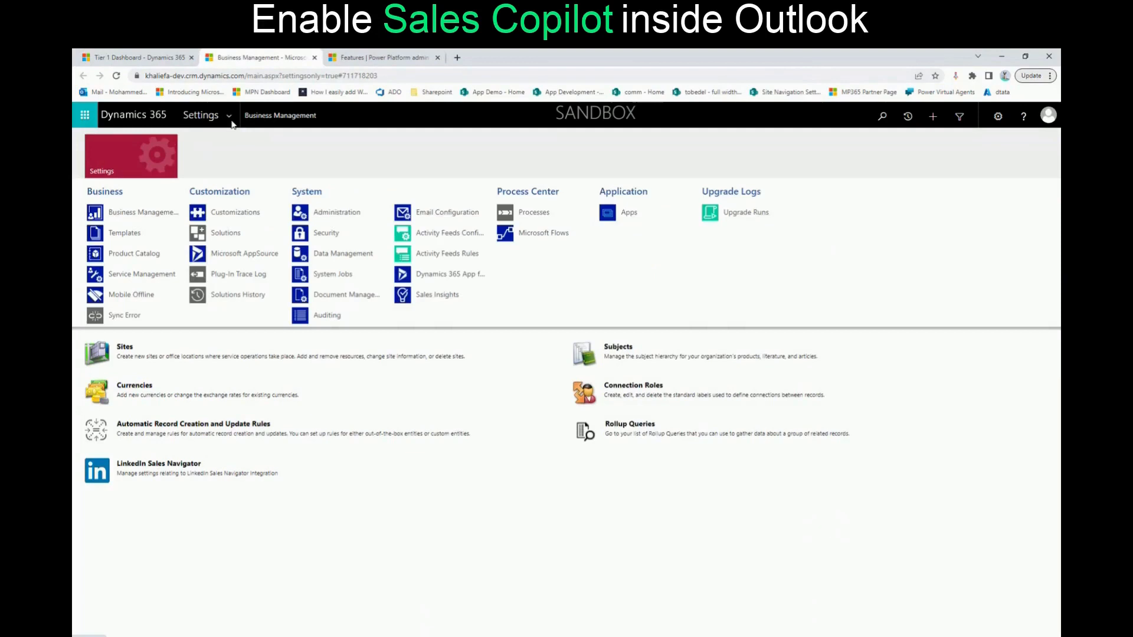
pyautogui.click(331, 222)
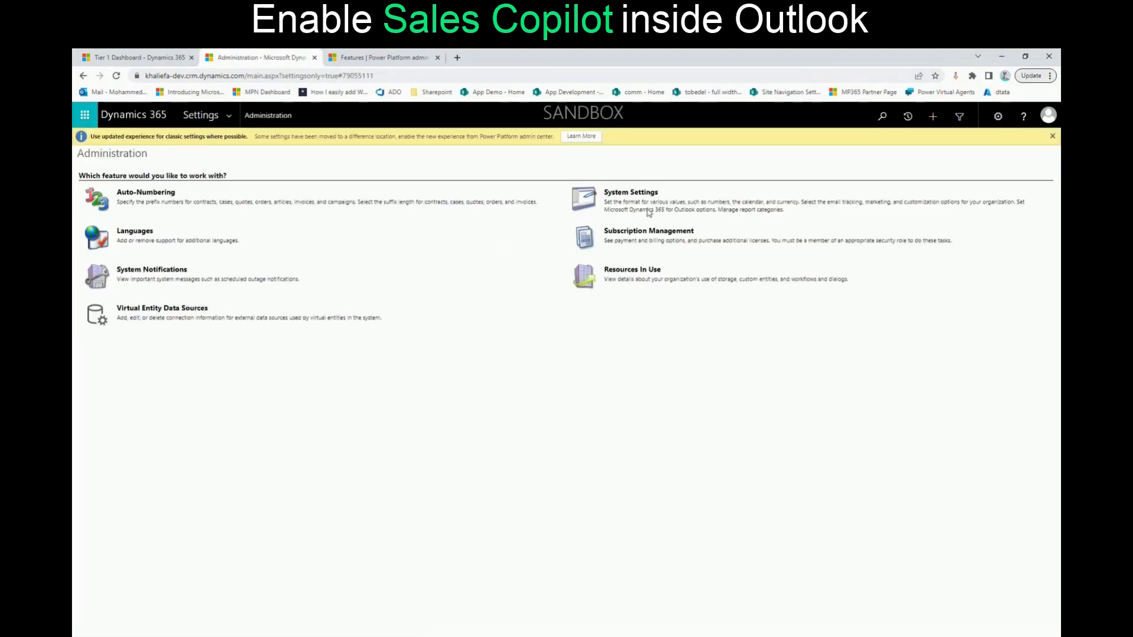
pyautogui.click(631, 192)
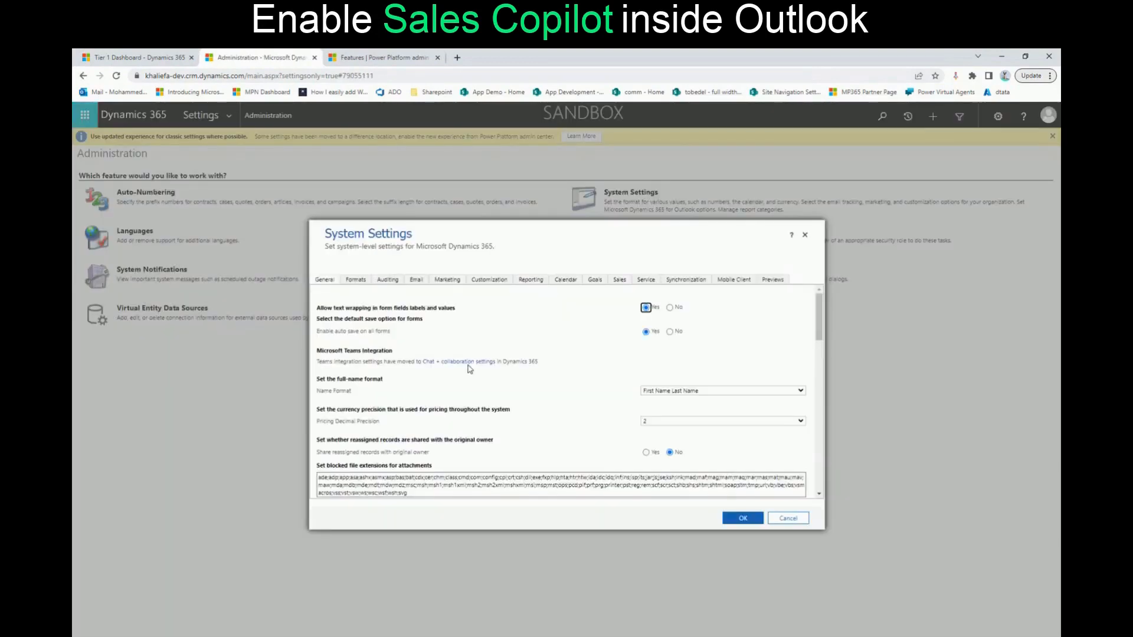
pyautogui.click(773, 281)
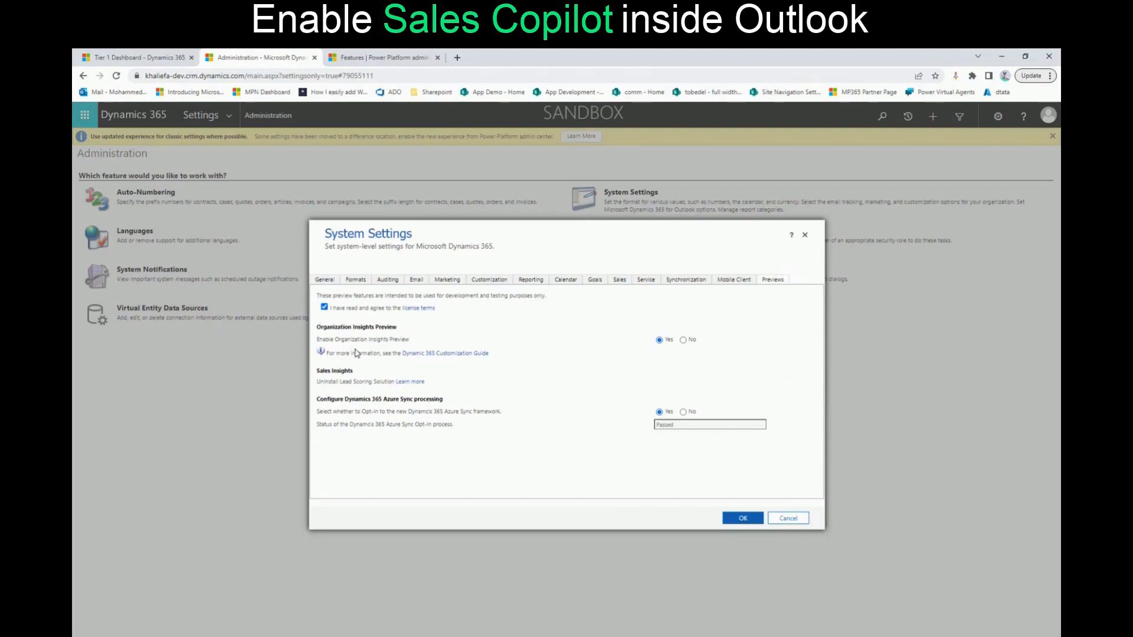
pyautogui.click(741, 519)
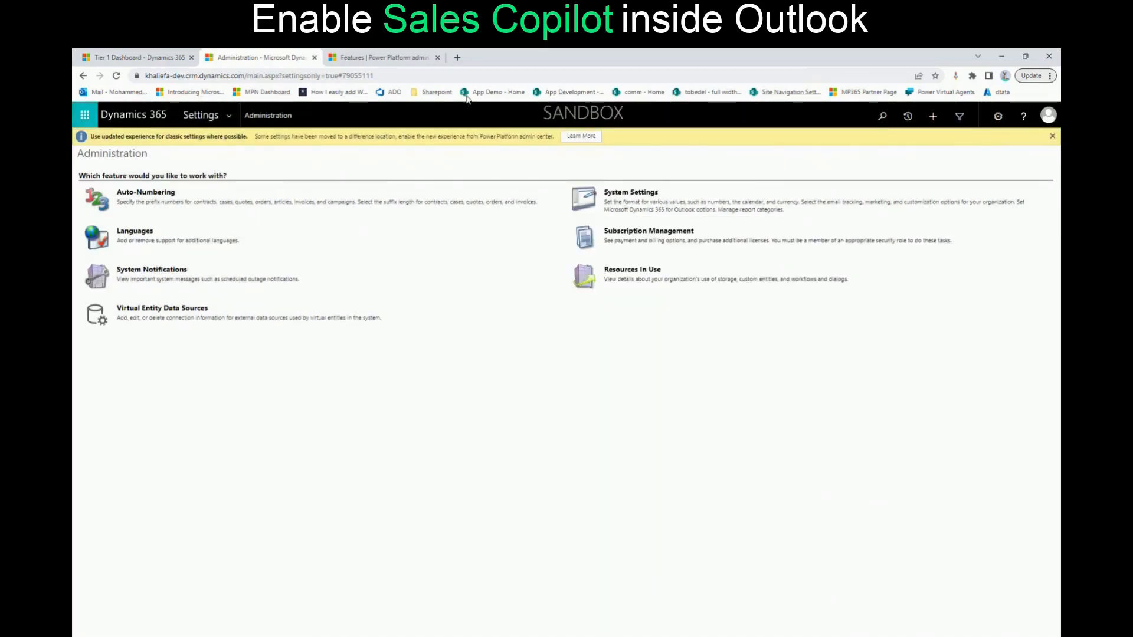
# Open admin.microsoft.com in a new browser tab and go to the Integrated apps settings
pyautogui.click(458, 58)
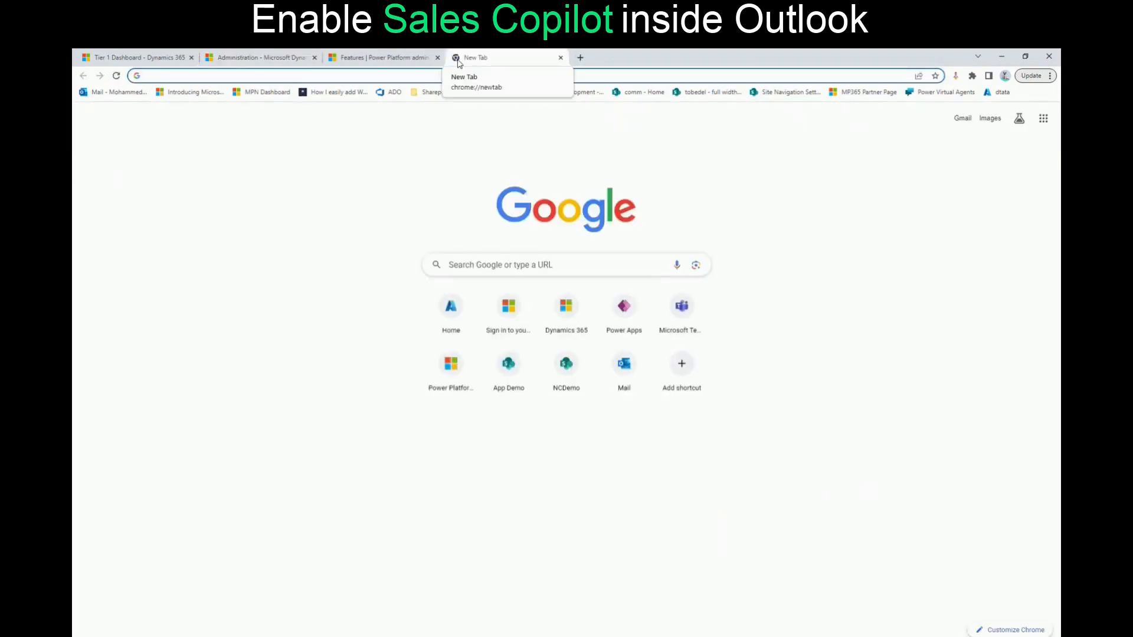
pyautogui.write('admin')
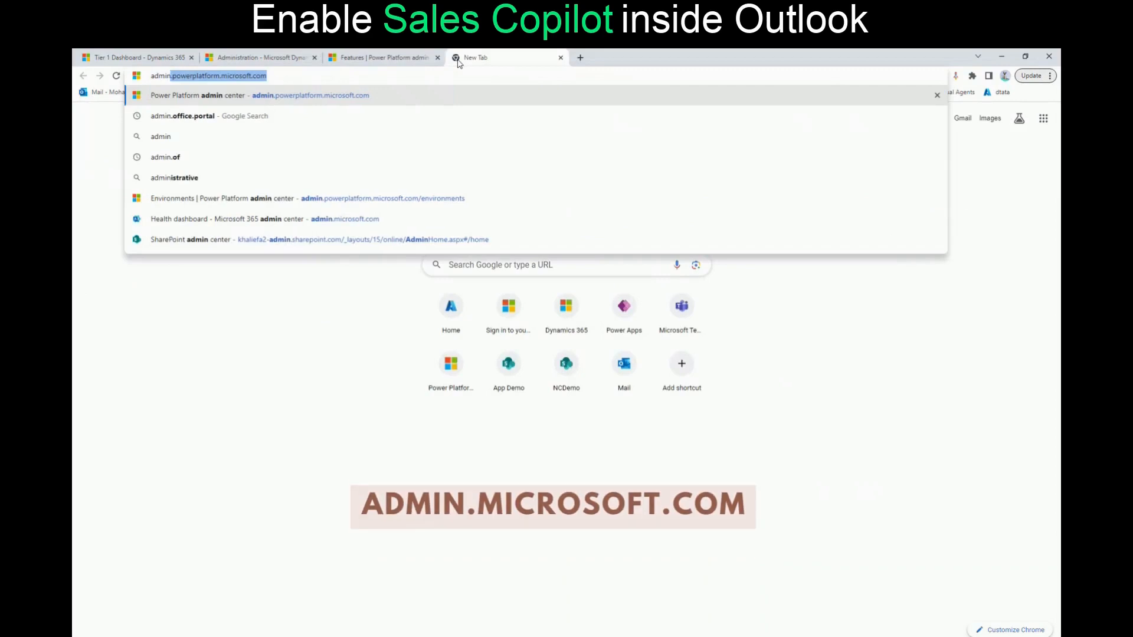
pyautogui.write('.micr')
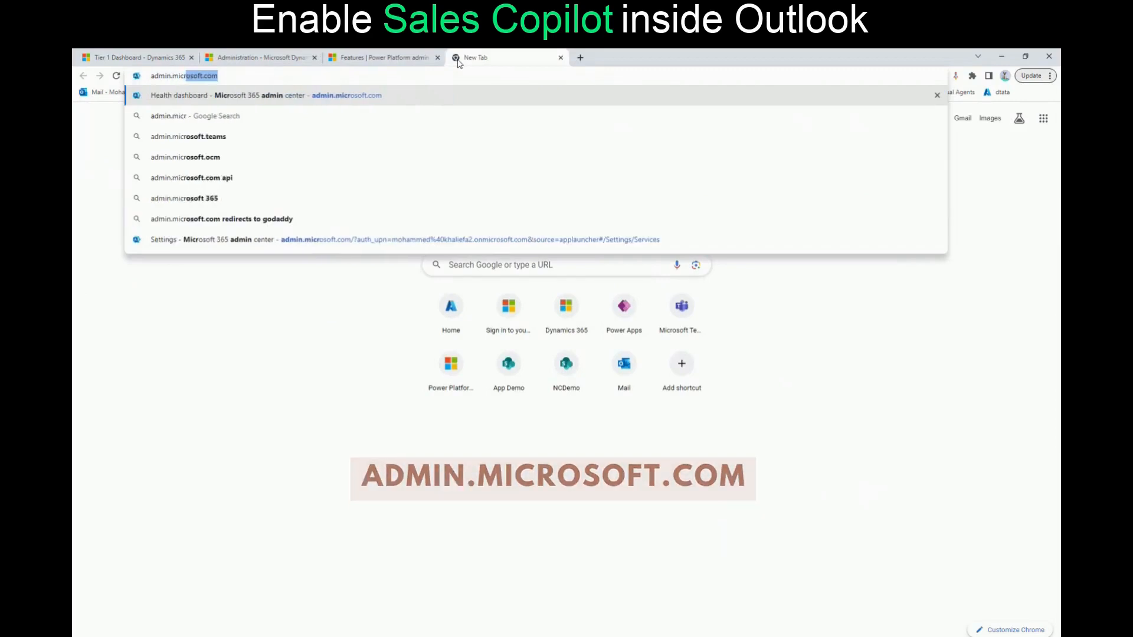
pyautogui.press('Return')
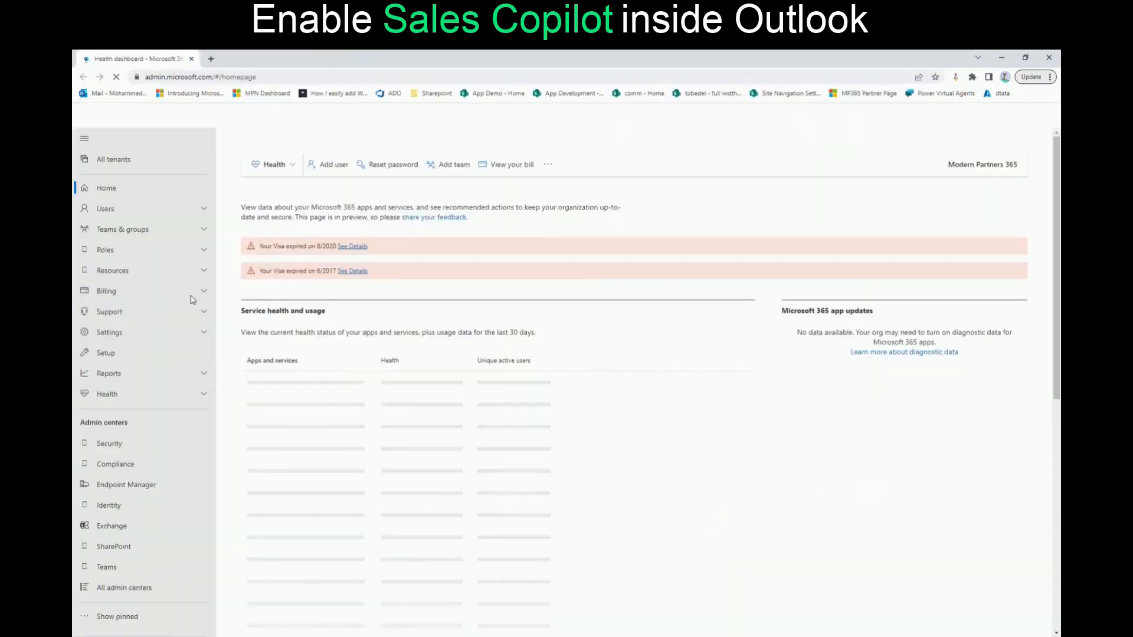
pyautogui.click(157, 333)
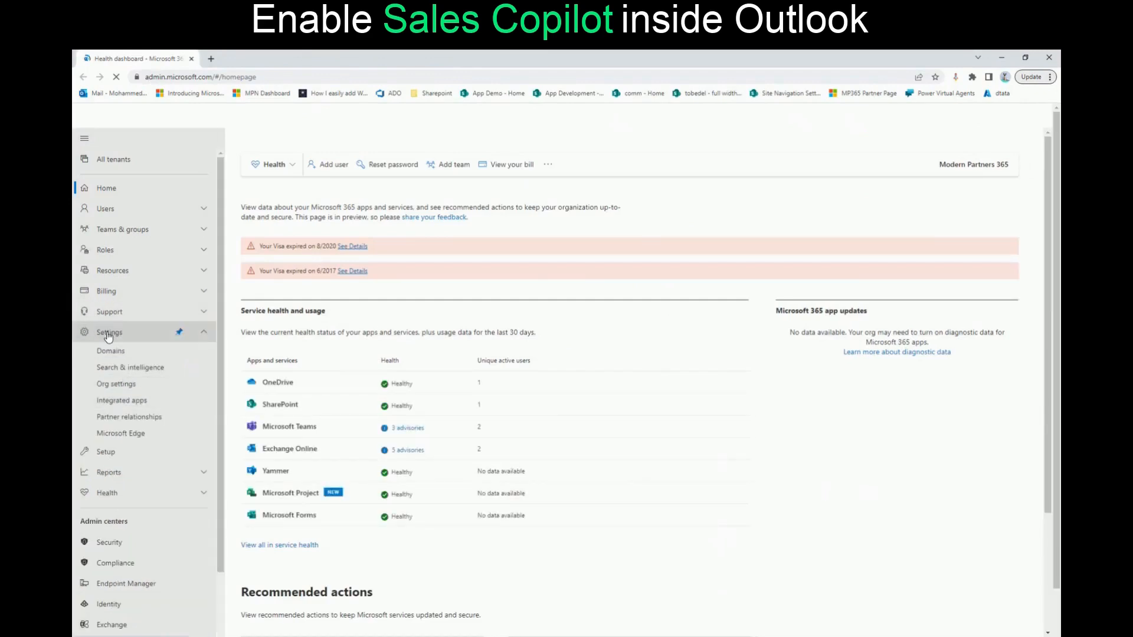
pyautogui.click(121, 402)
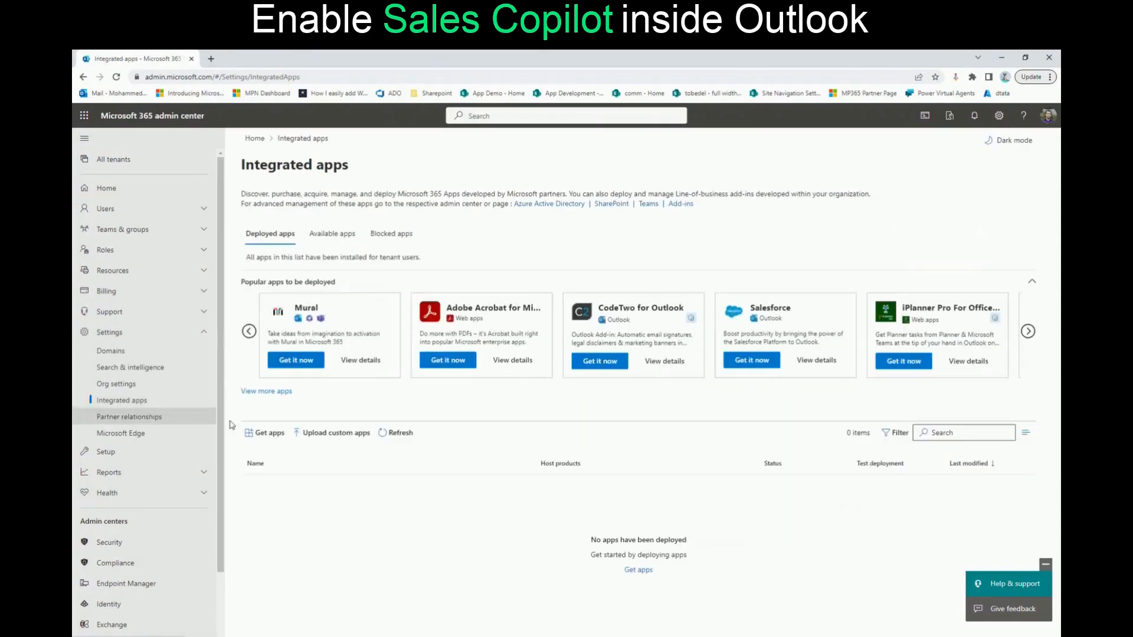
# Search the Microsoft 365 app store for "copilot" and get Sales Copilot for Microsoft Outlook, agreeing to its terms
pyautogui.click(270, 434)
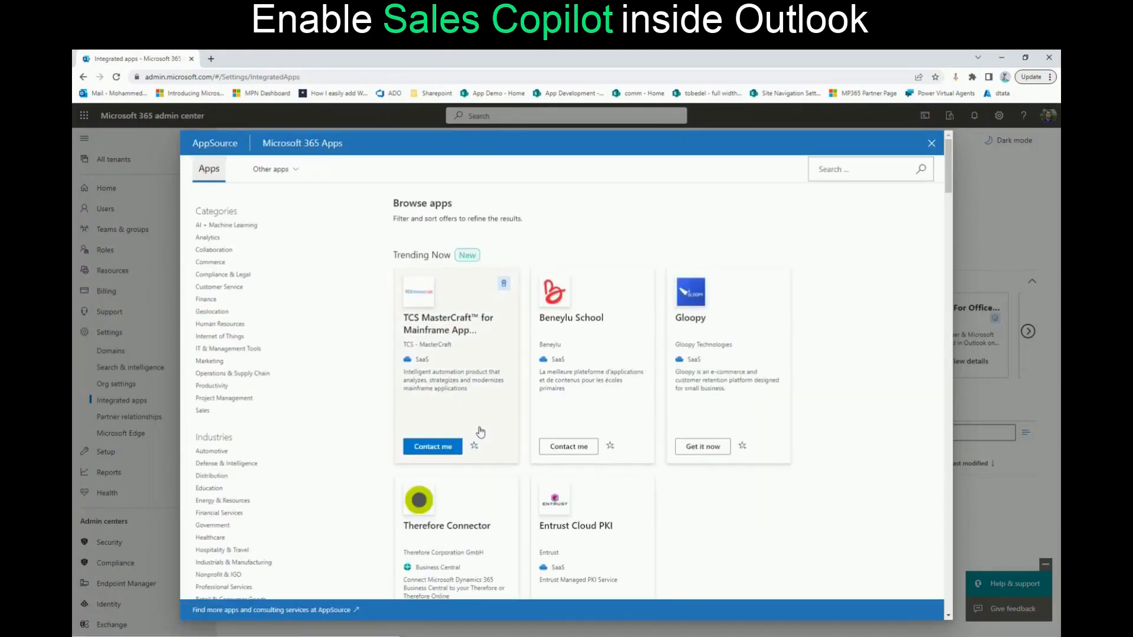
pyautogui.click(831, 167)
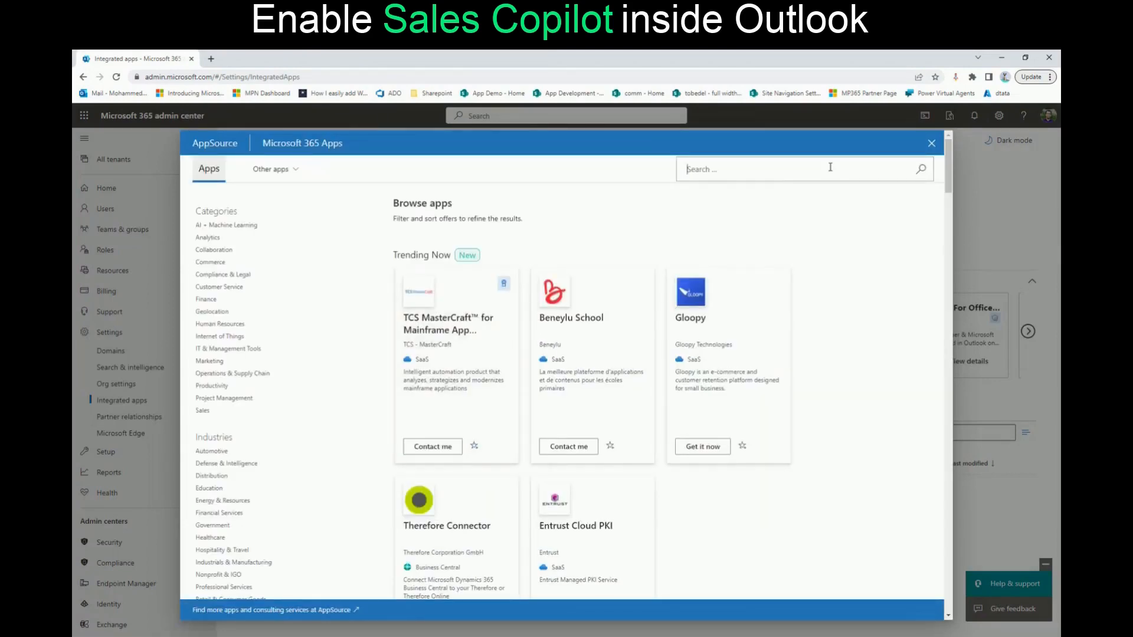
pyautogui.write('copilot')
pyautogui.press('Return')
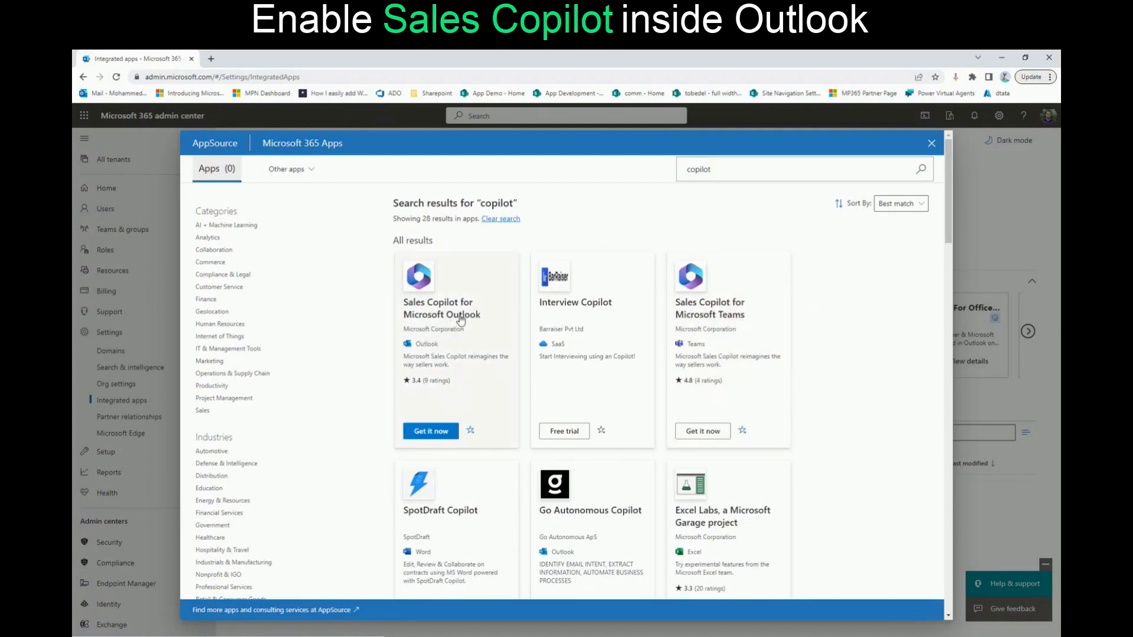
pyautogui.click(429, 434)
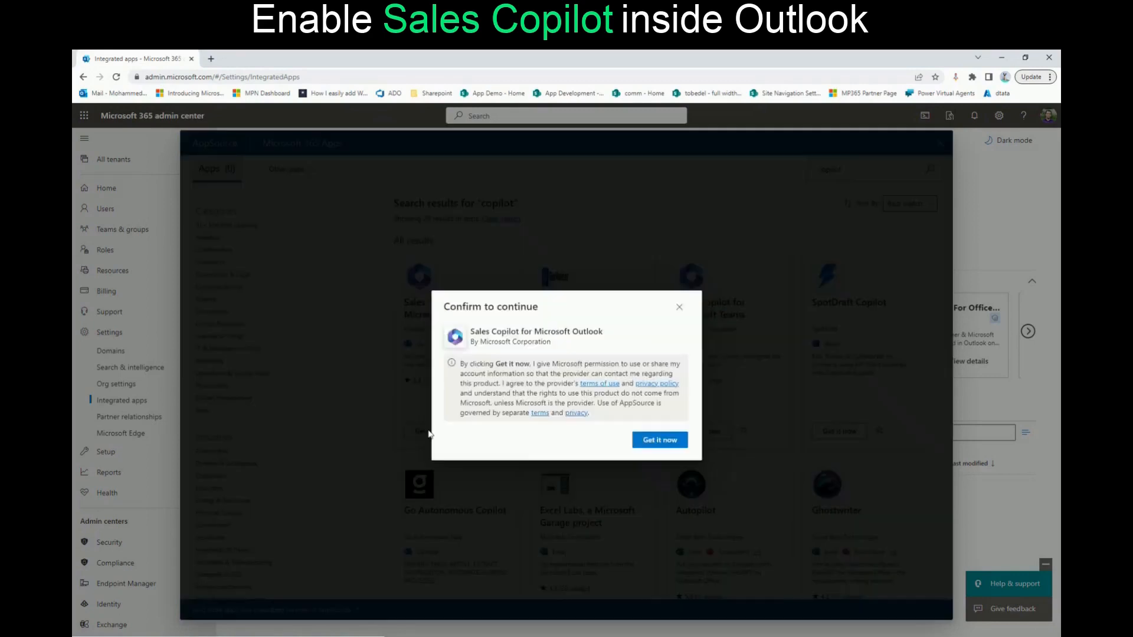
pyautogui.click(659, 447)
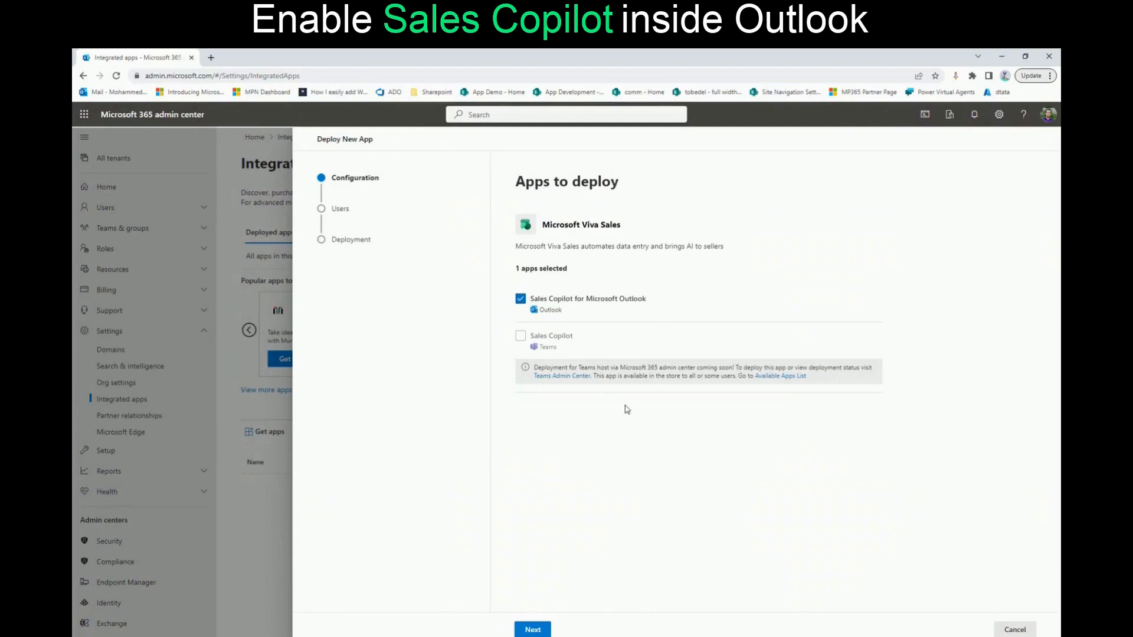
# Keep Sales Copilot for Microsoft Outlook as the app to deploy and assign it to the entire organization
pyautogui.click(534, 629)
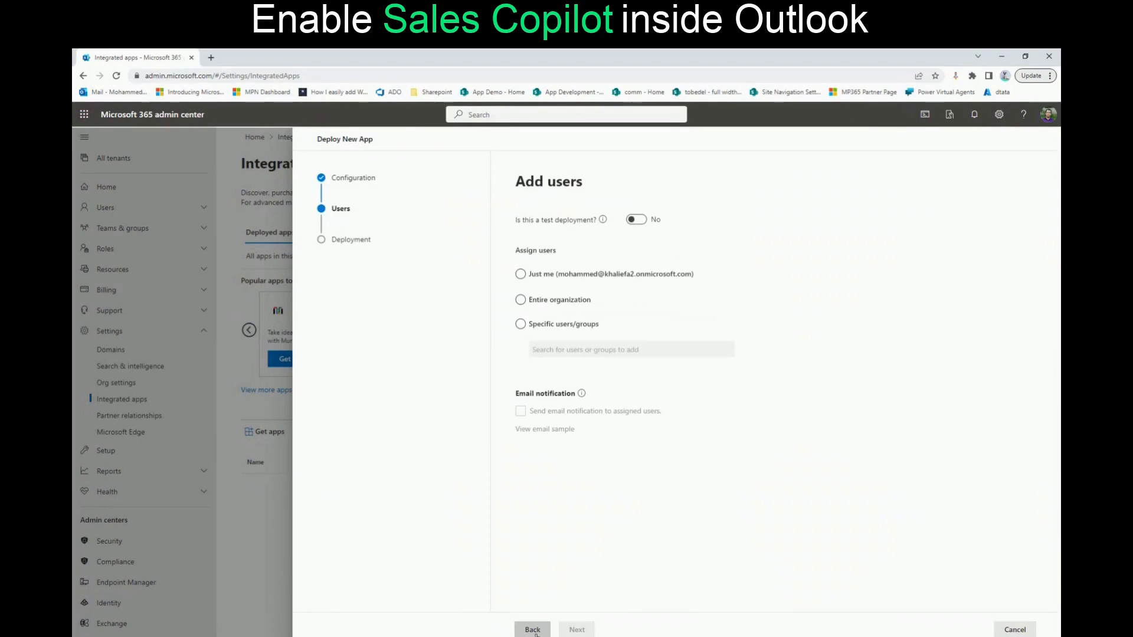
pyautogui.click(520, 300)
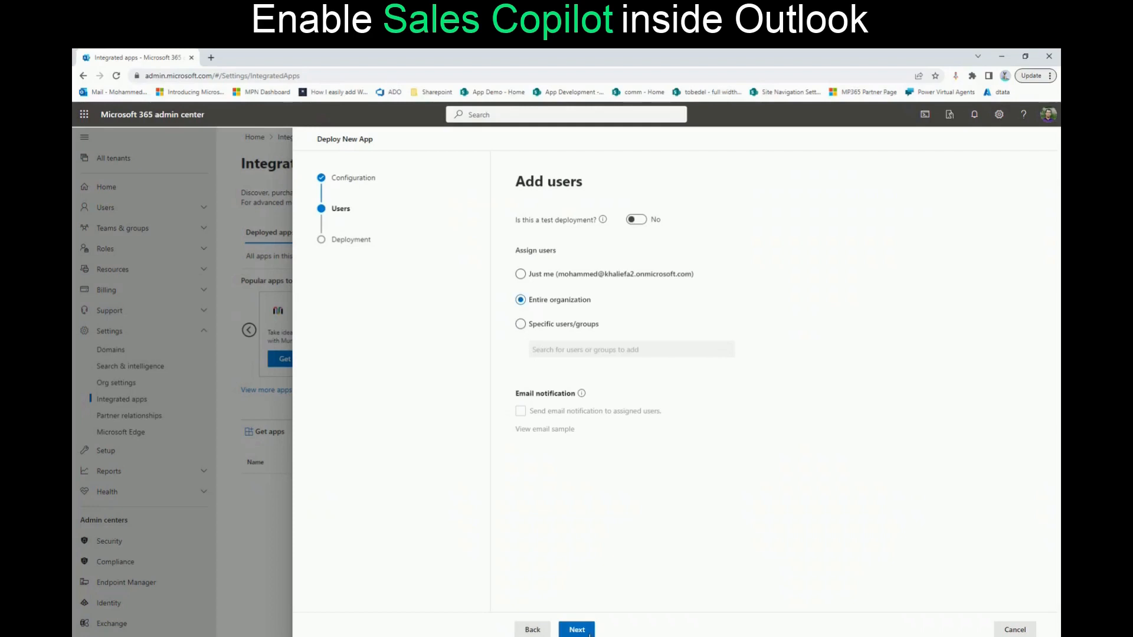
pyautogui.click(577, 630)
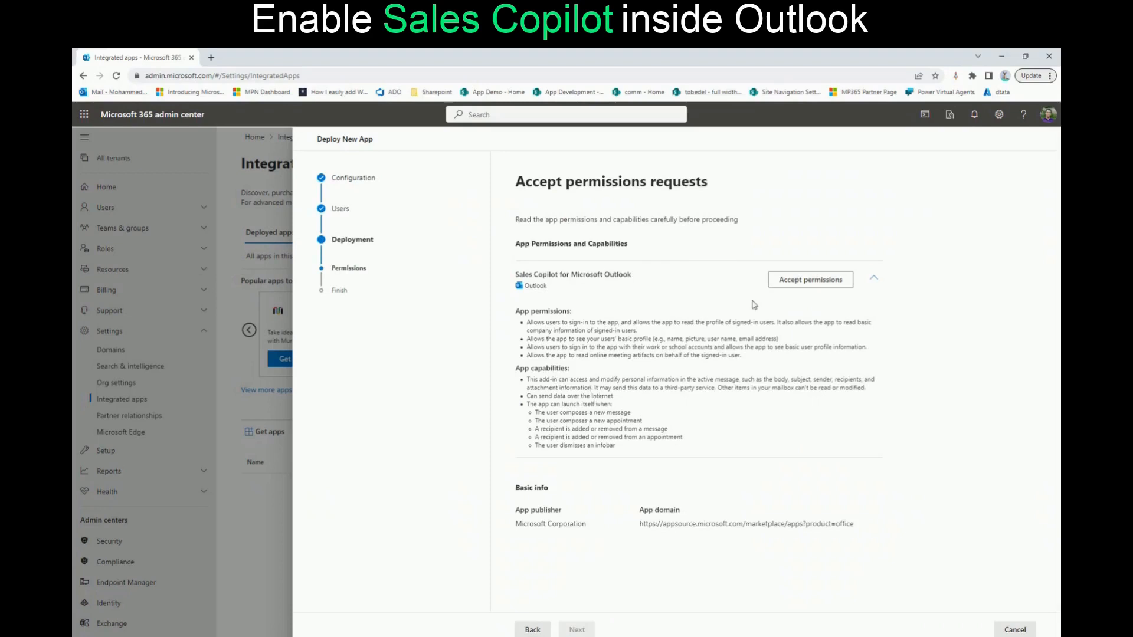
# Accept the Sales Copilot for Microsoft Outlook permissions with the signed-in admin account and proceed to the deployment review
pyautogui.click(809, 280)
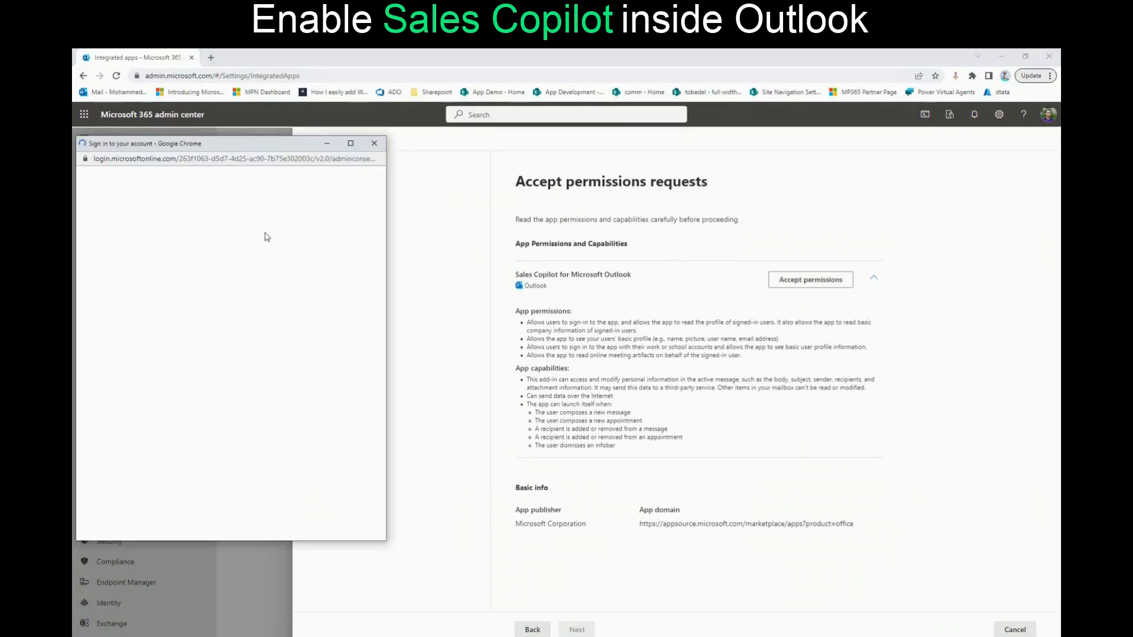
pyautogui.moveTo(221, 146); pyautogui.dragTo(383, 155)
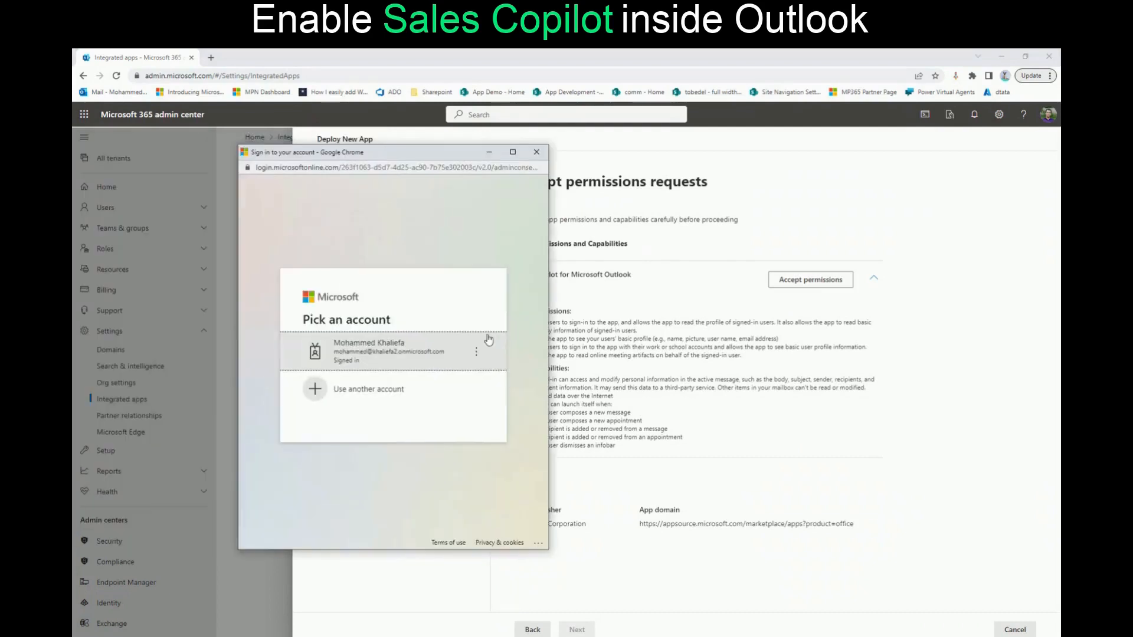
pyautogui.click(396, 360)
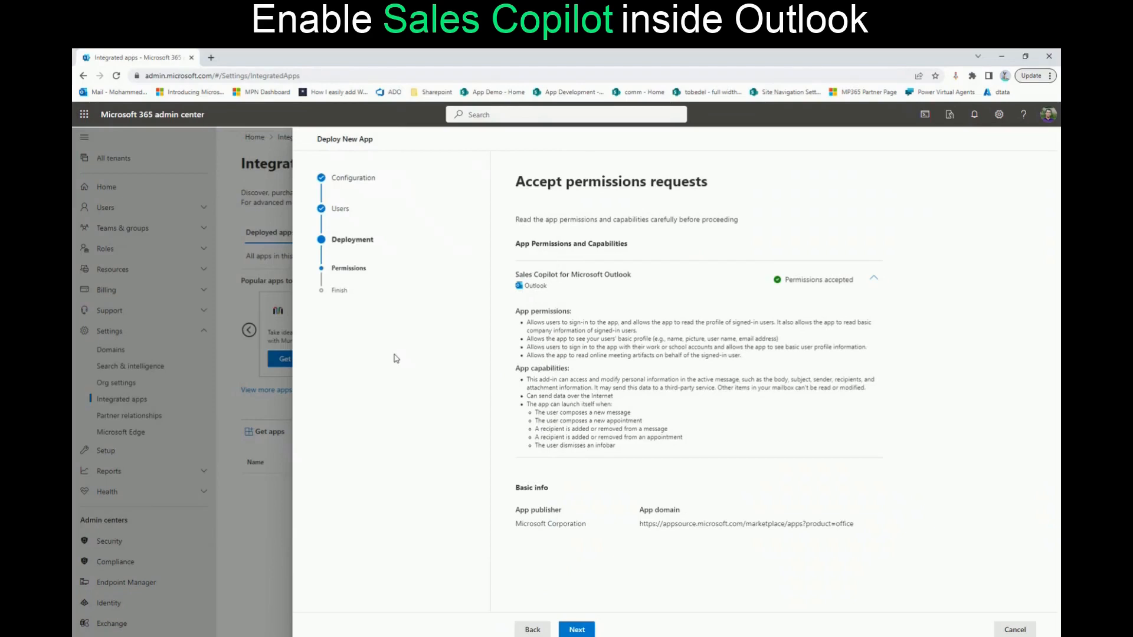
pyautogui.click(578, 631)
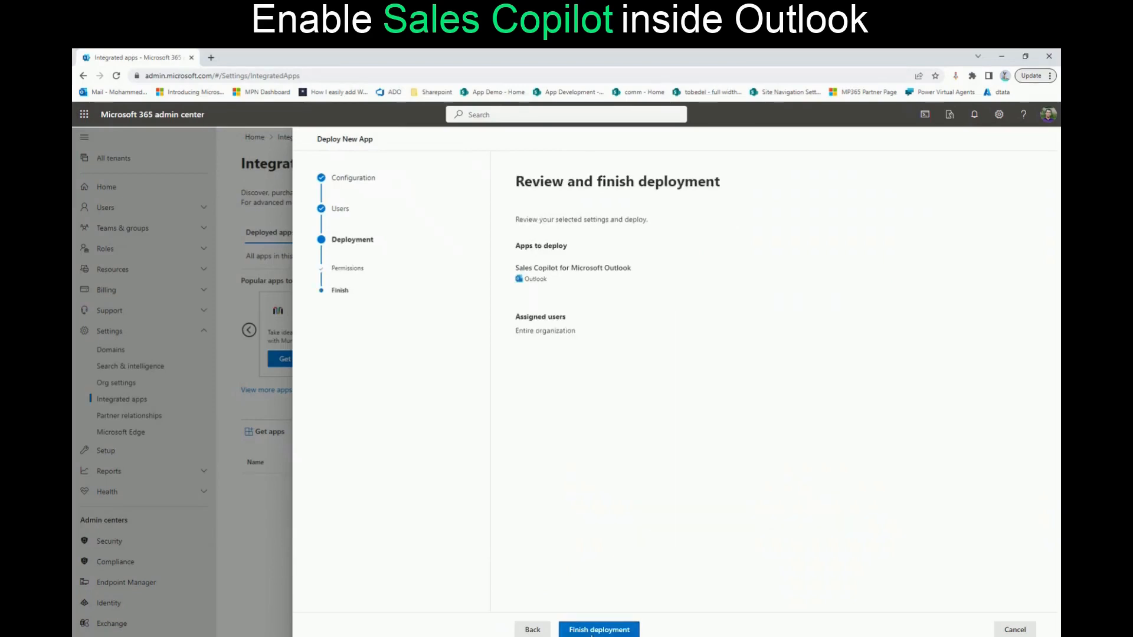
# Finish the deployment of Sales Copilot for Microsoft Outlook and refresh the list of deployed apps
pyautogui.click(594, 632)
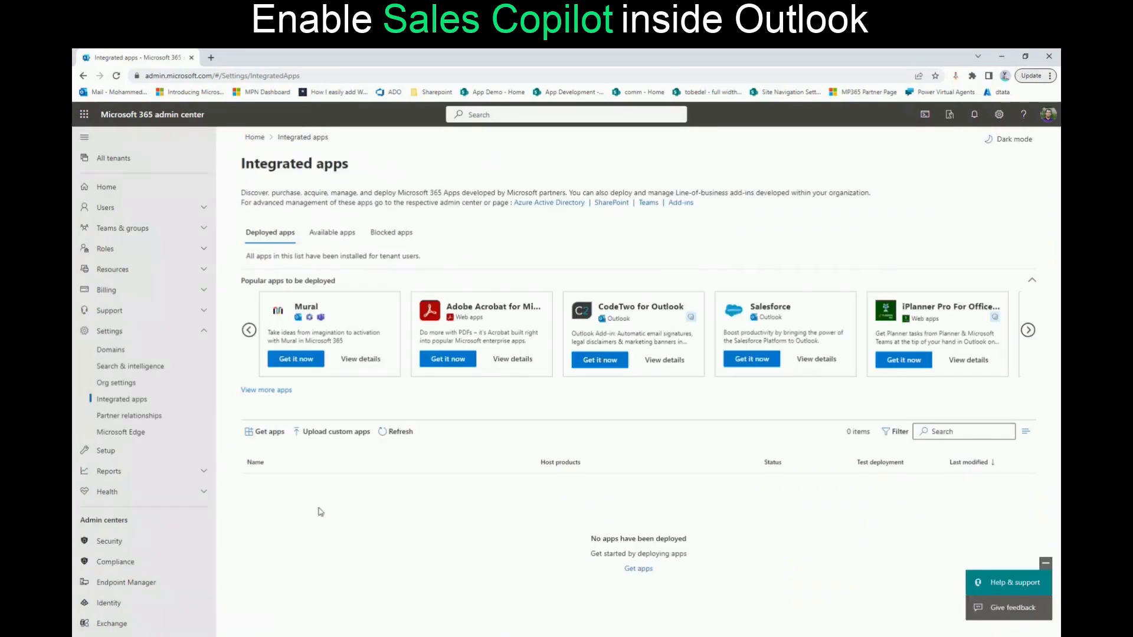
pyautogui.click(392, 431)
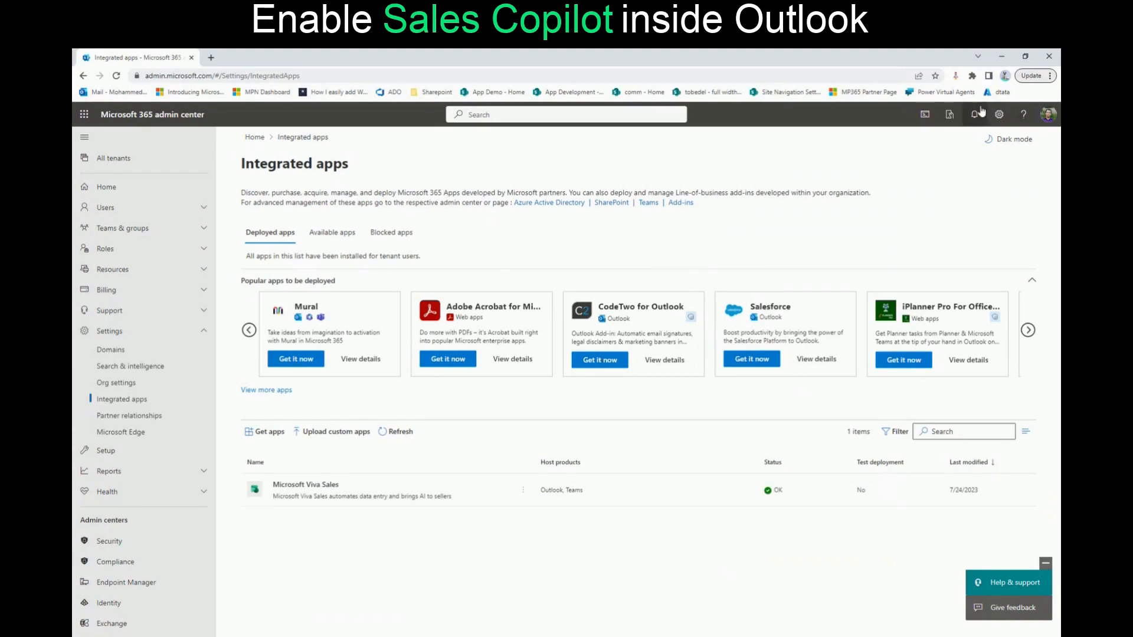
# Open the Outlook mailbox in a new browser tab and launch Sales Copilot on the message in the Laptop issue conversation
pyautogui.click(211, 57)
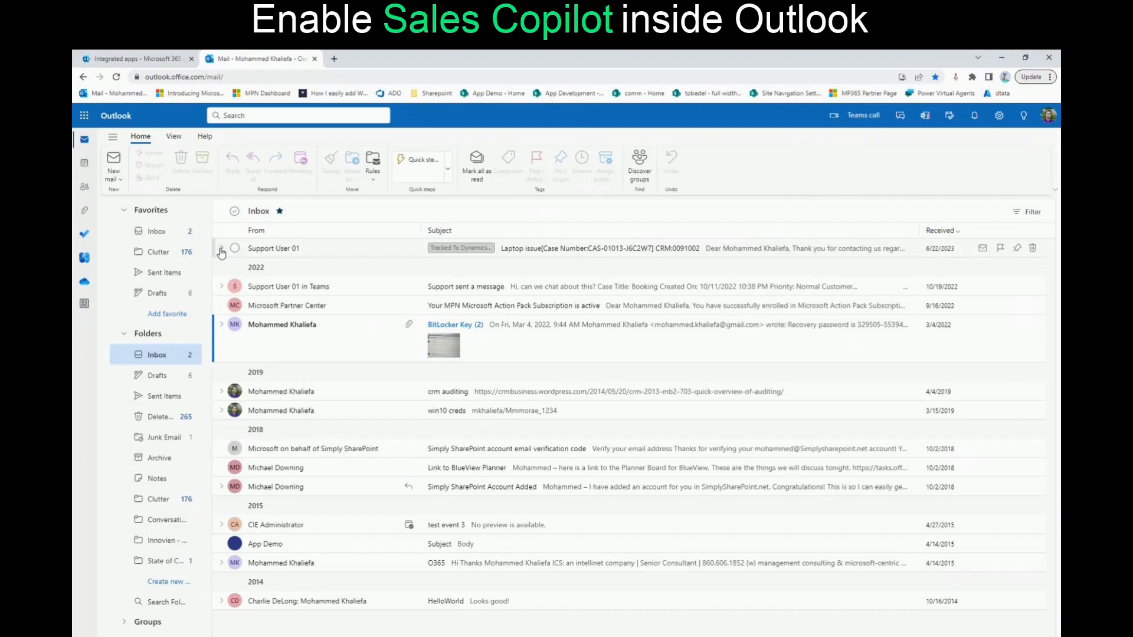
pyautogui.click(222, 251)
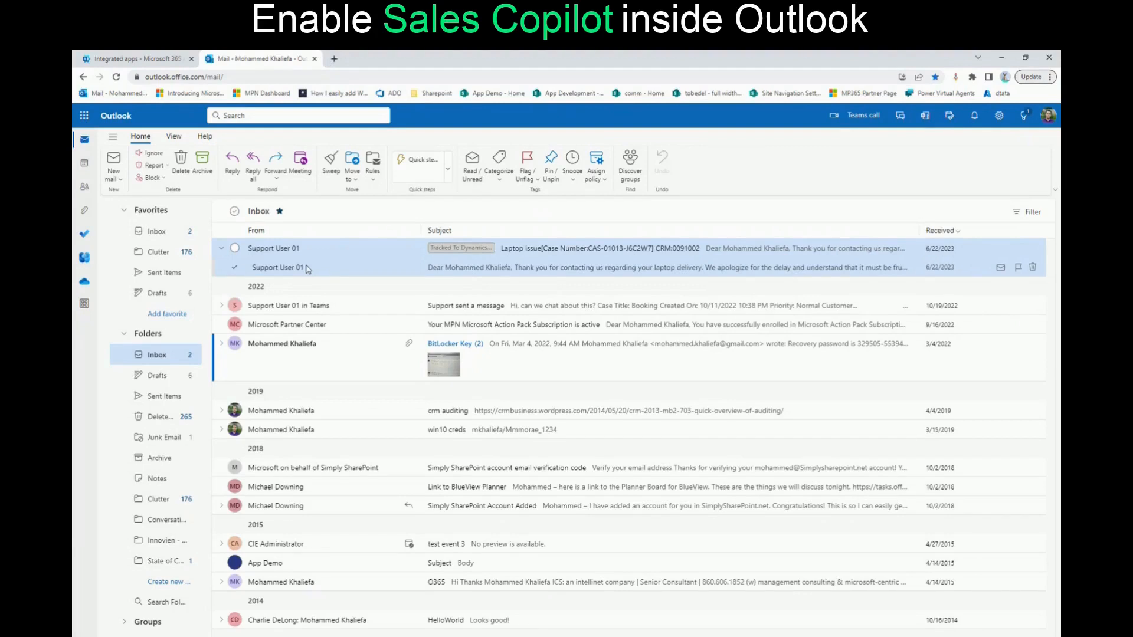
pyautogui.click(472, 271)
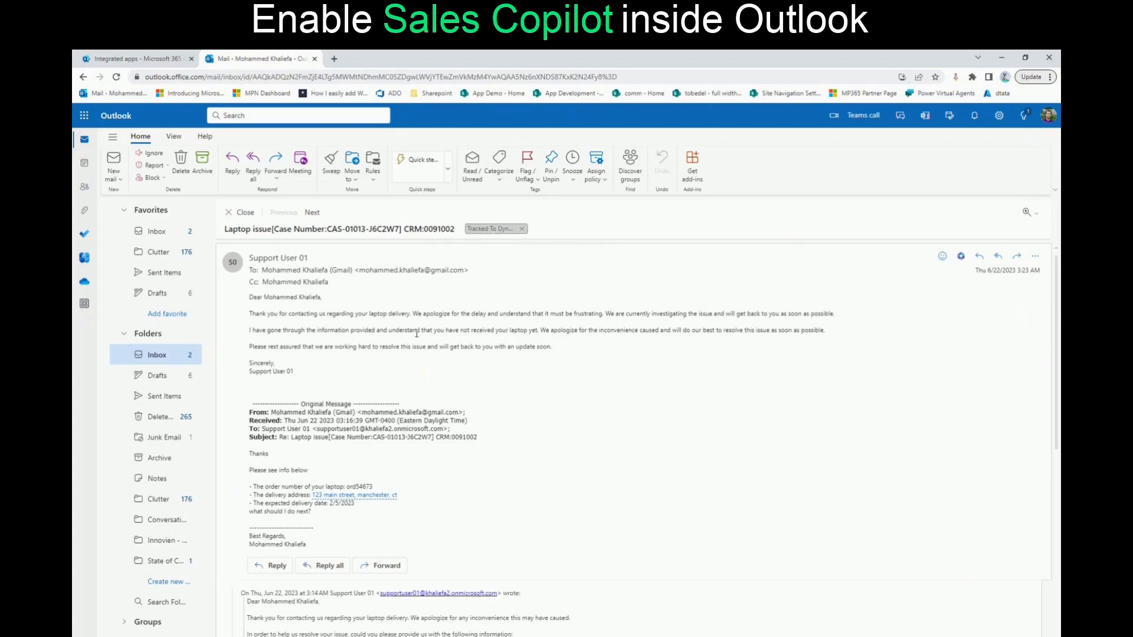
pyautogui.click(961, 258)
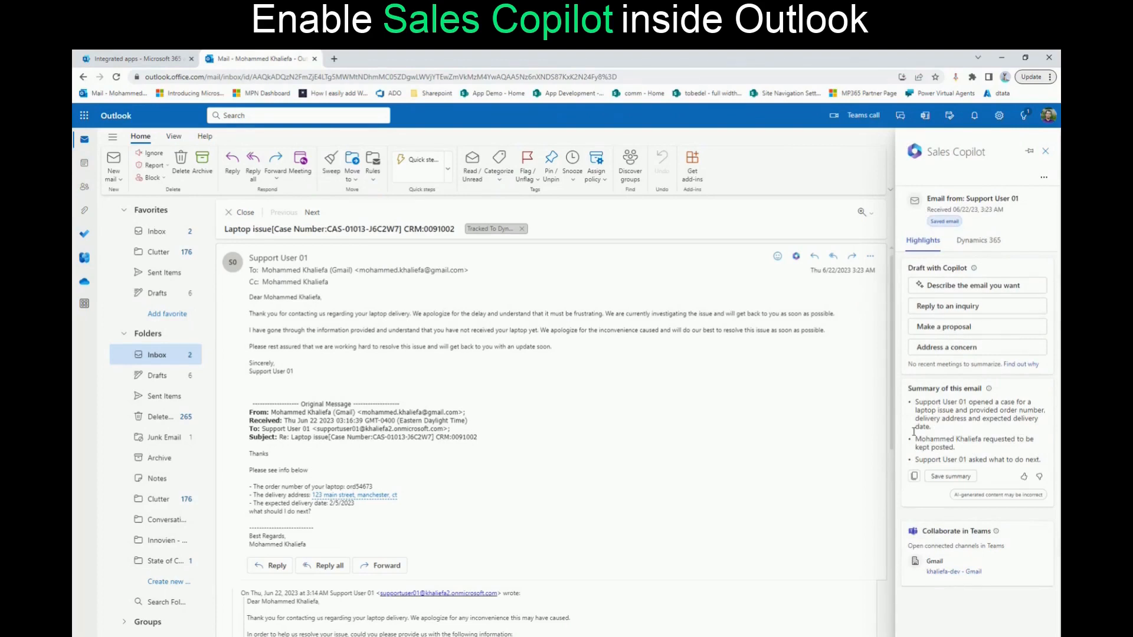
# Review the email summary and drafting options in Sales Copilot, as well as the related Dynamics 365 contacts, opportunities, accounts and cases
pyautogui.moveTo(922, 403); pyautogui.dragTo(955, 435)
pyautogui.click(975, 445)
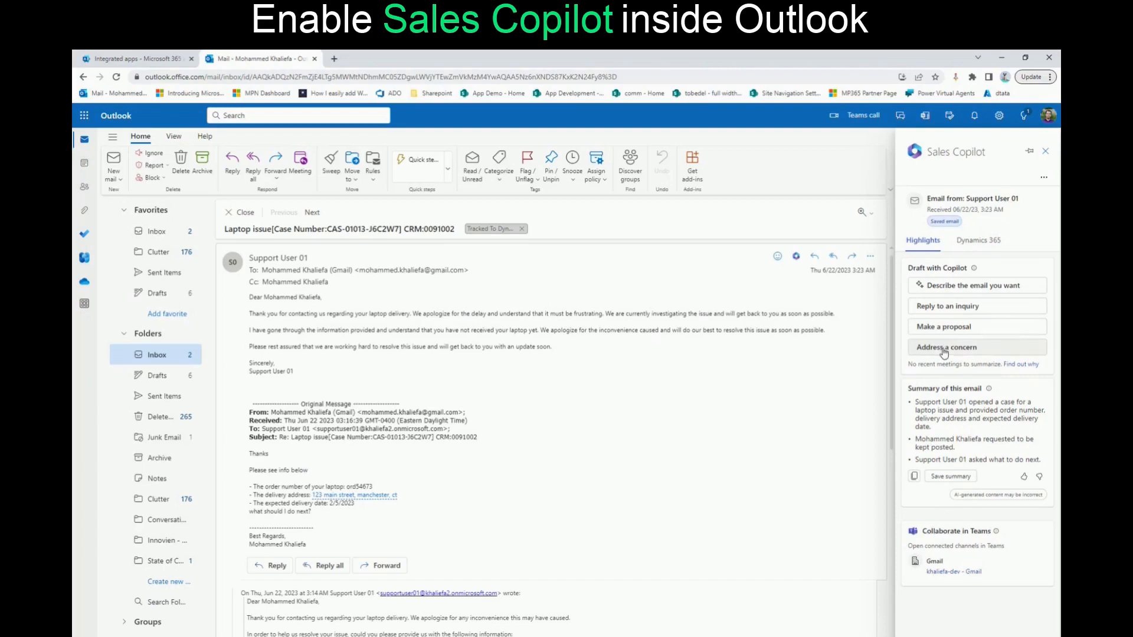
pyautogui.click(978, 245)
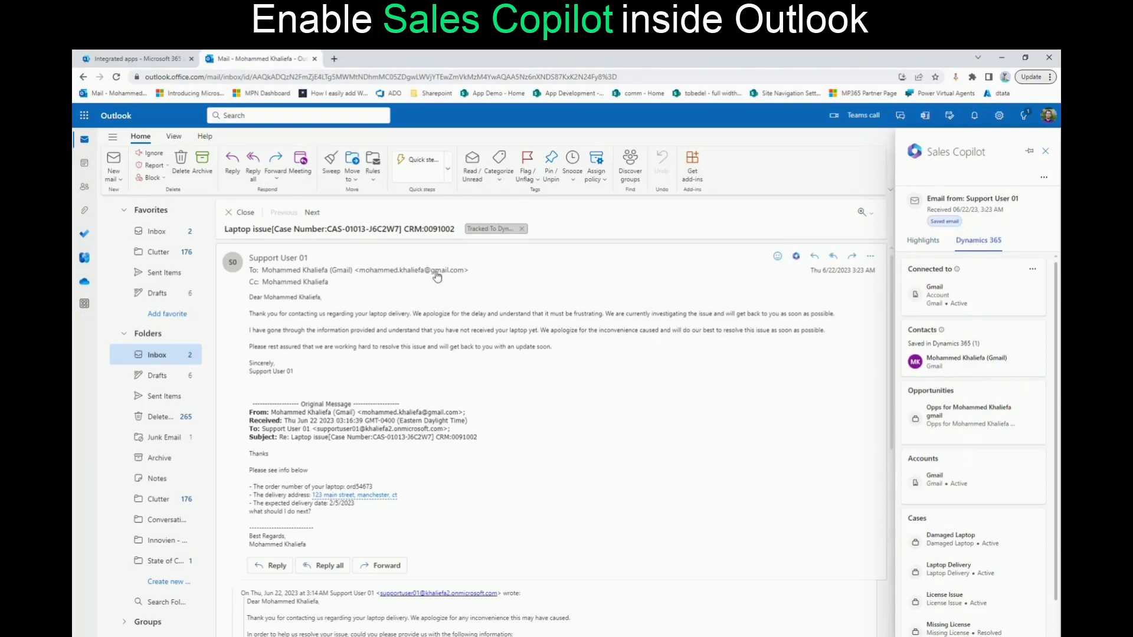
pyautogui.moveTo(441, 278)
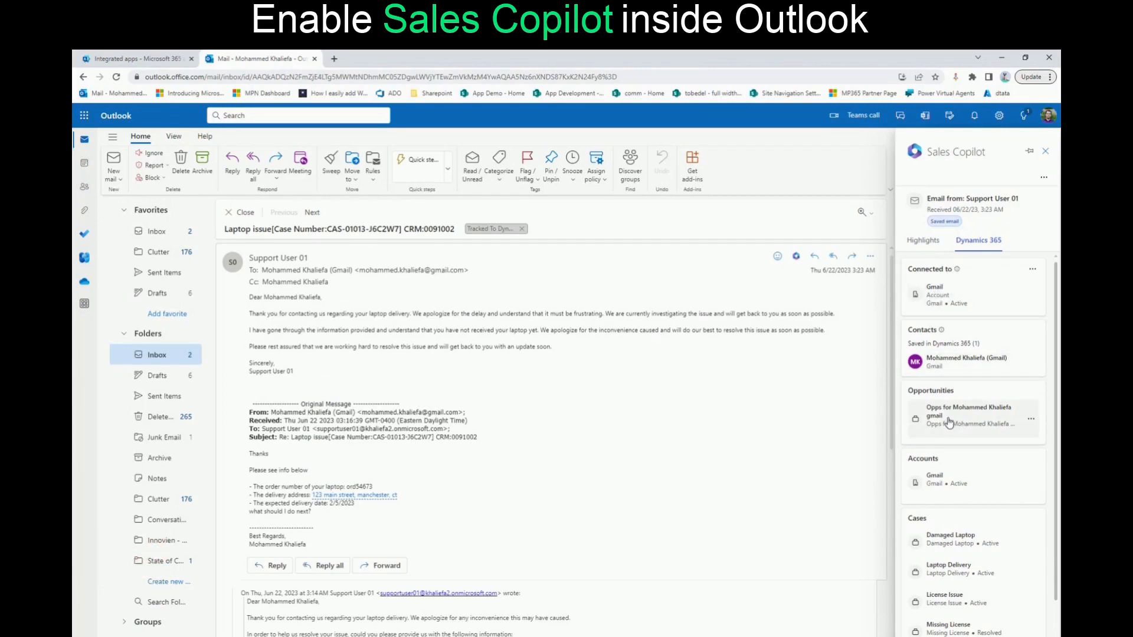
pyautogui.scroll(-1, 953, 499)
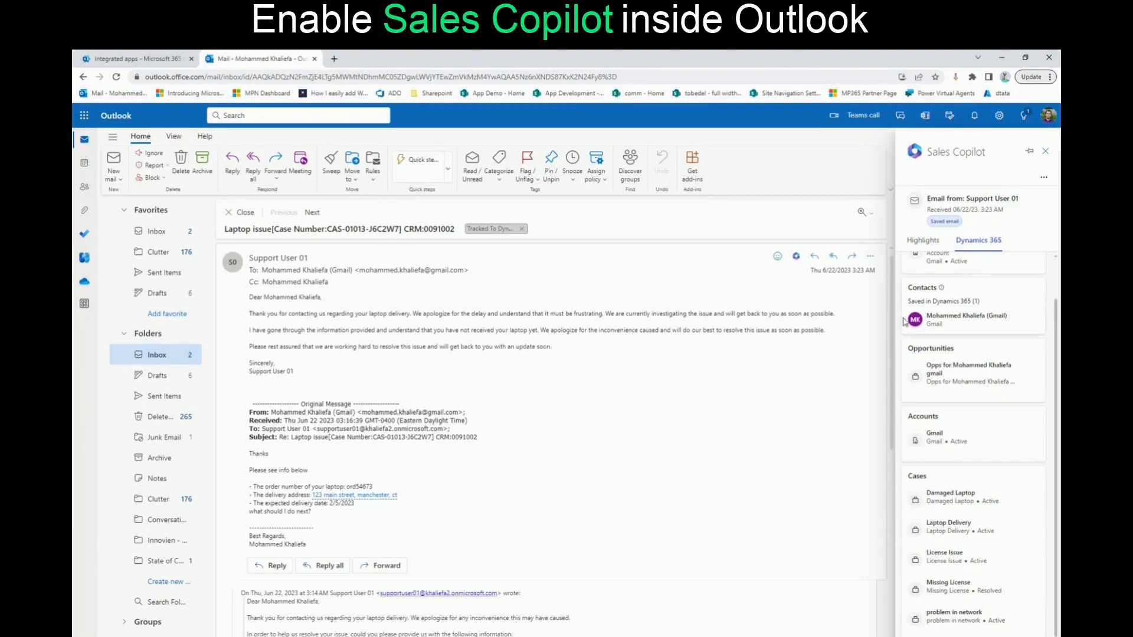
pyautogui.scroll(1, 926, 284)
pyautogui.click(921, 248)
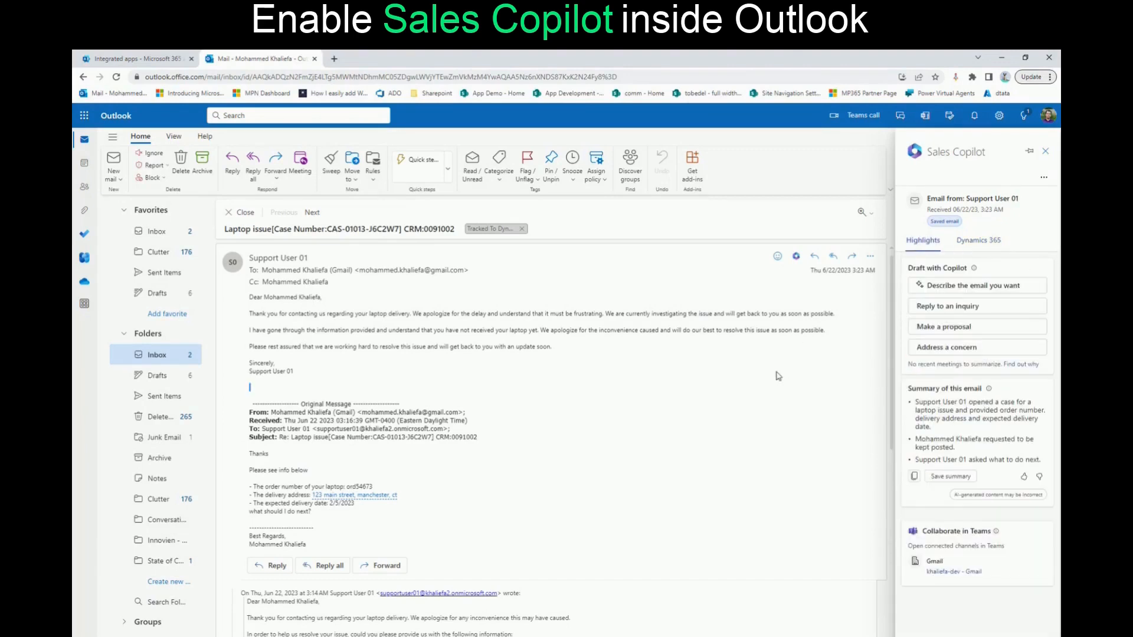
# Start a reply to all on the Laptop issue email and have Copilot draft it from a custom description
pyautogui.click(832, 259)
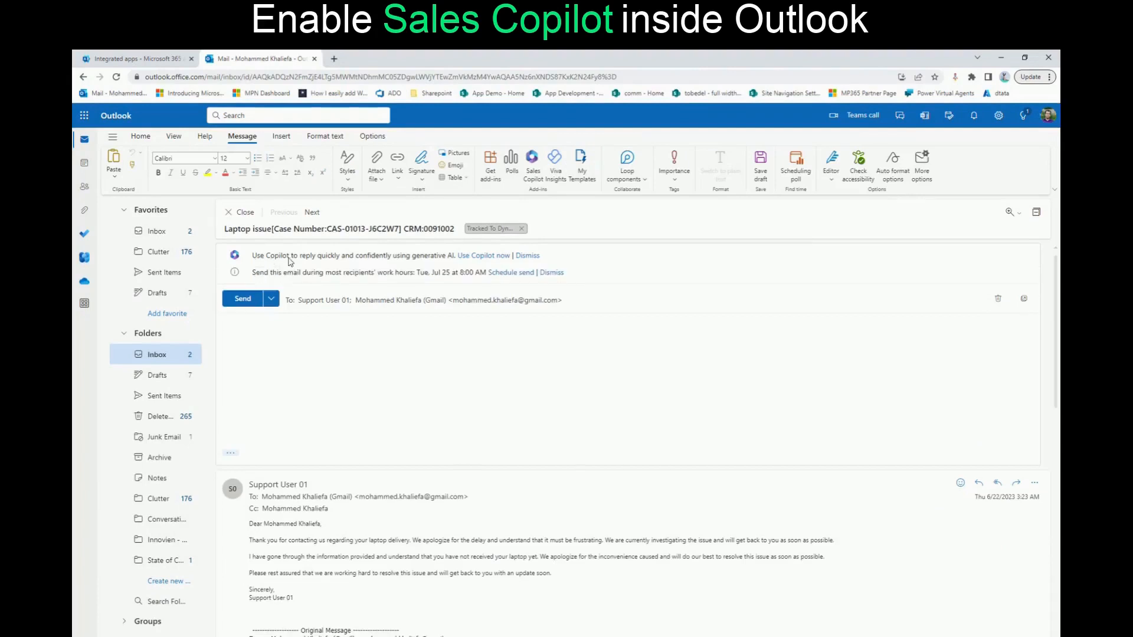
pyautogui.click(484, 258)
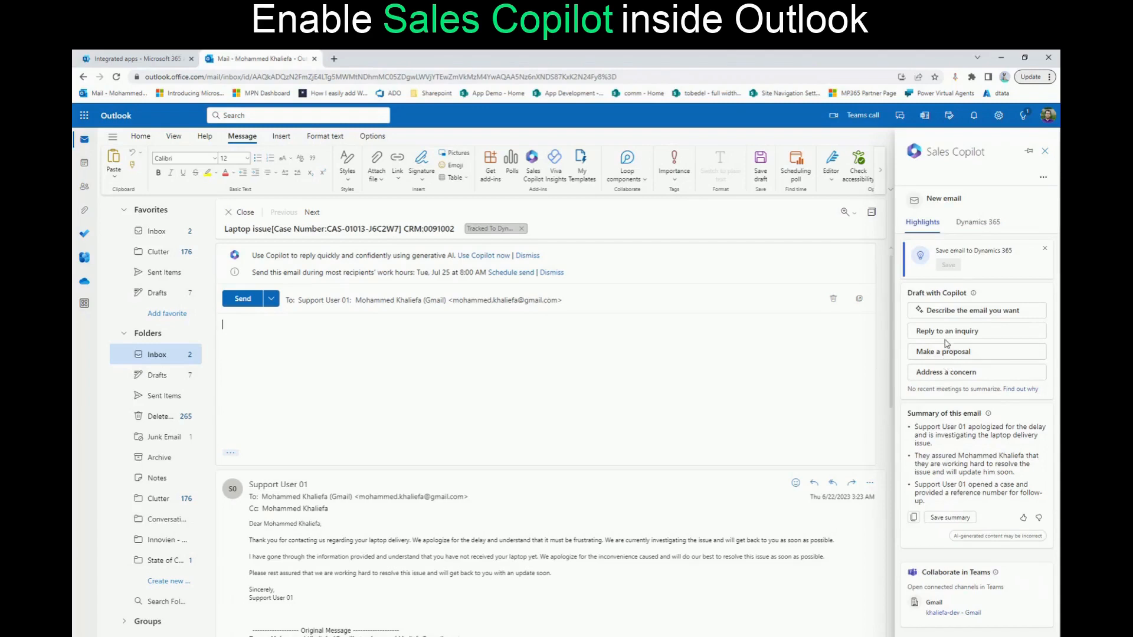
pyautogui.click(964, 311)
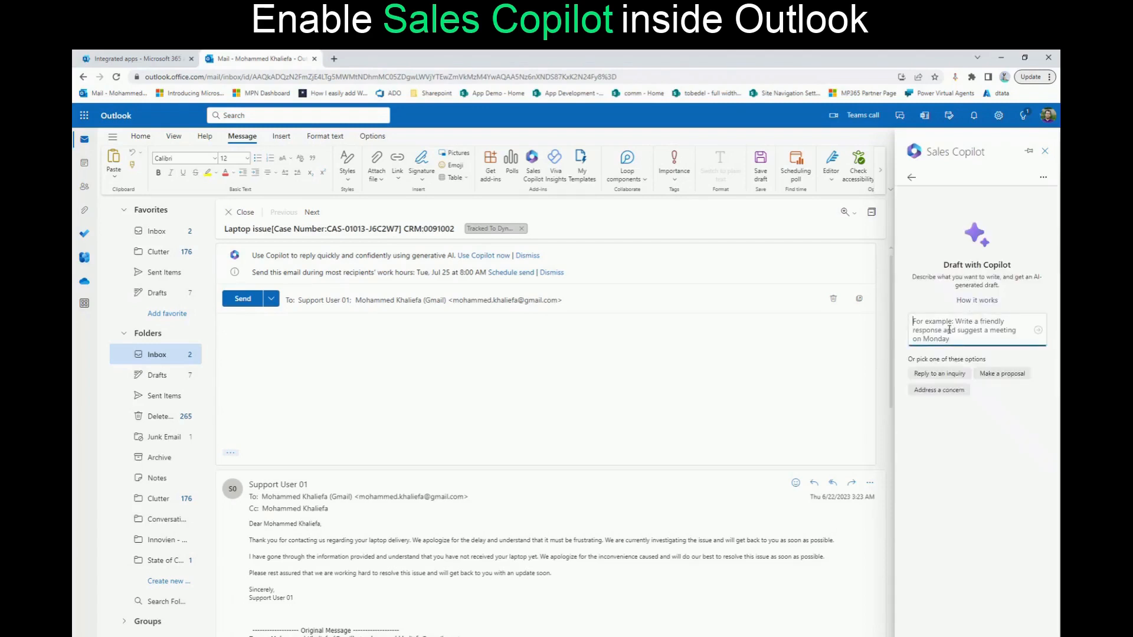
# Generate a Copilot draft from the prompt "apologize for the long time that this case is taking and offer a time to meet"
pyautogui.write('a')
pyautogui.press('BackSpace')
pyautogui.write('appol')
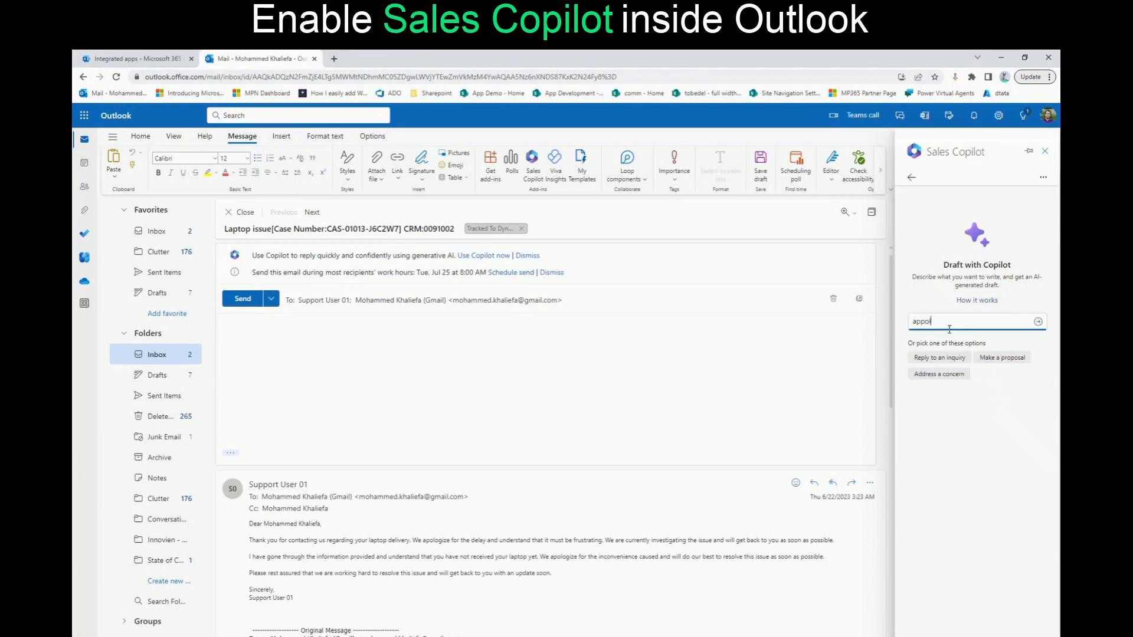
pyautogui.write('ogize for the long time that this ca')
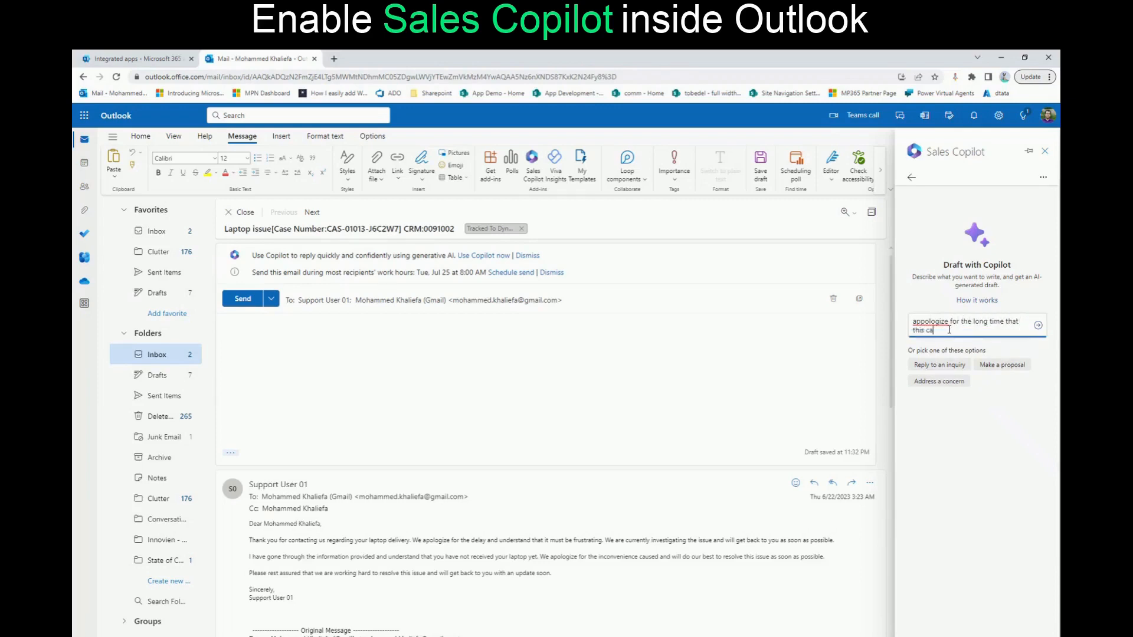
pyautogui.write('se is taking and offer a time to meet')
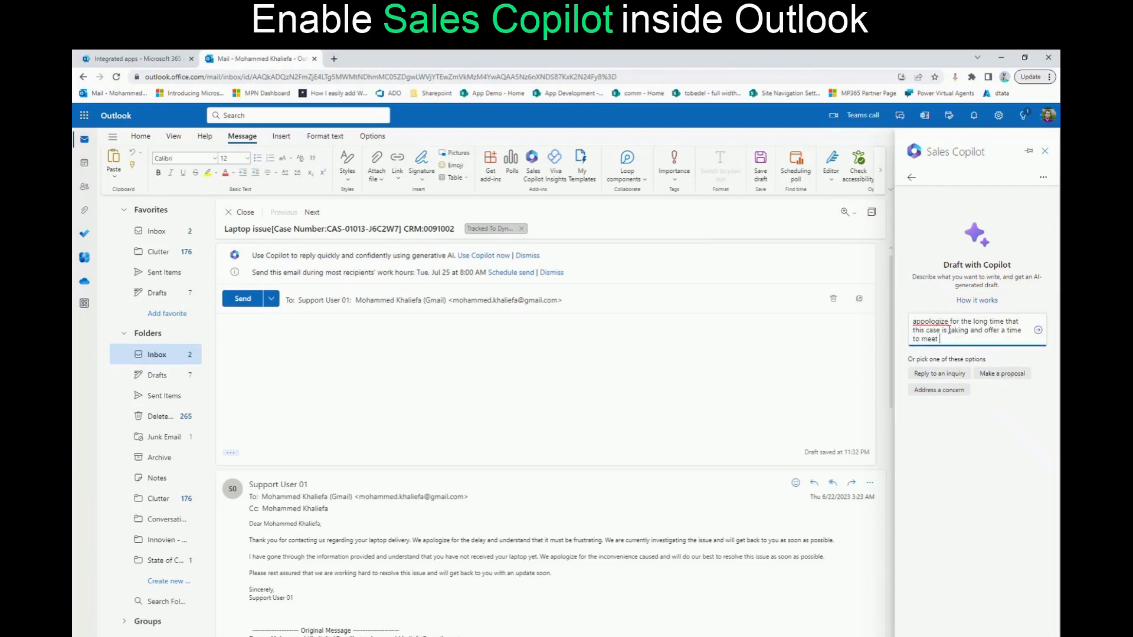
pyautogui.rightClick(939, 327)
pyautogui.click(948, 333)
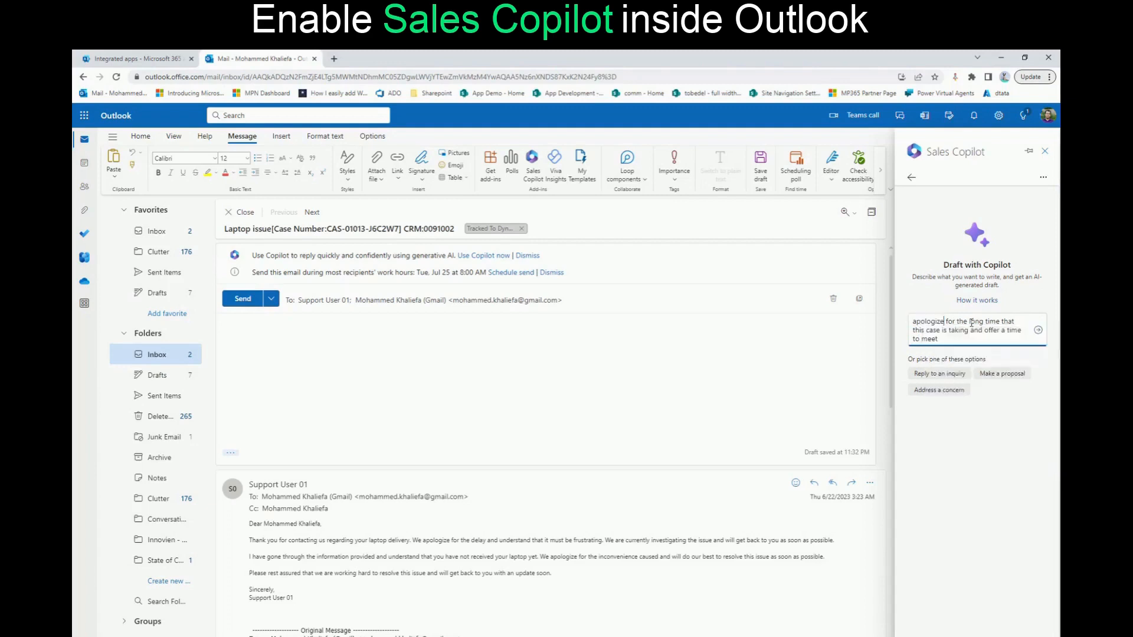
pyautogui.click(1038, 336)
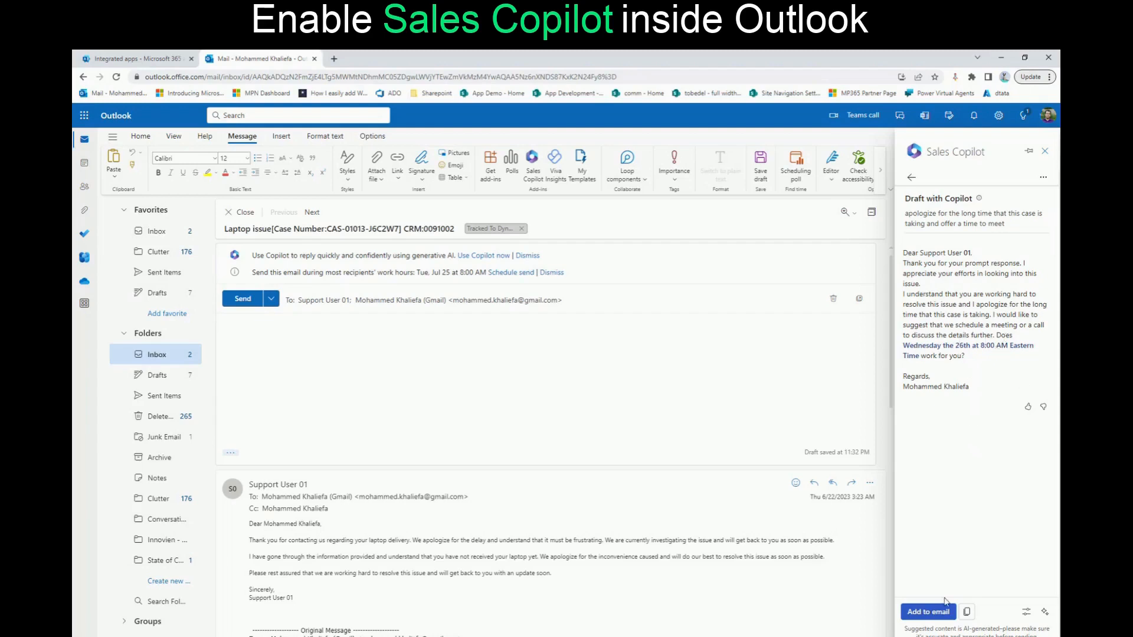
# Add the Copilot-generated draft to the reply and send the email
pyautogui.click(927, 614)
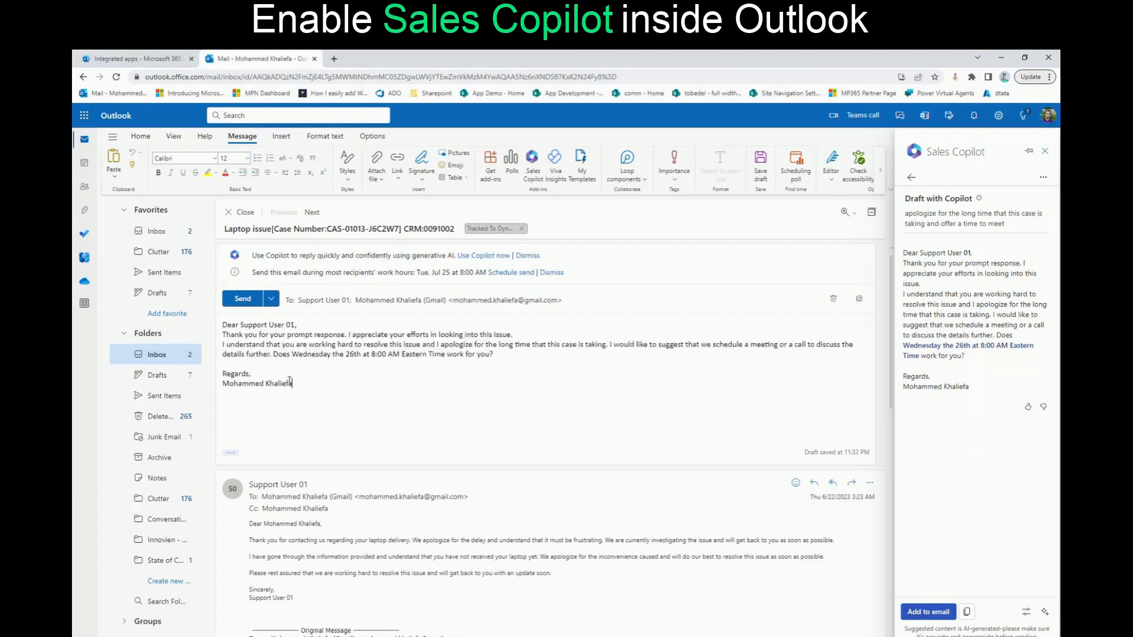
pyautogui.click(262, 305)
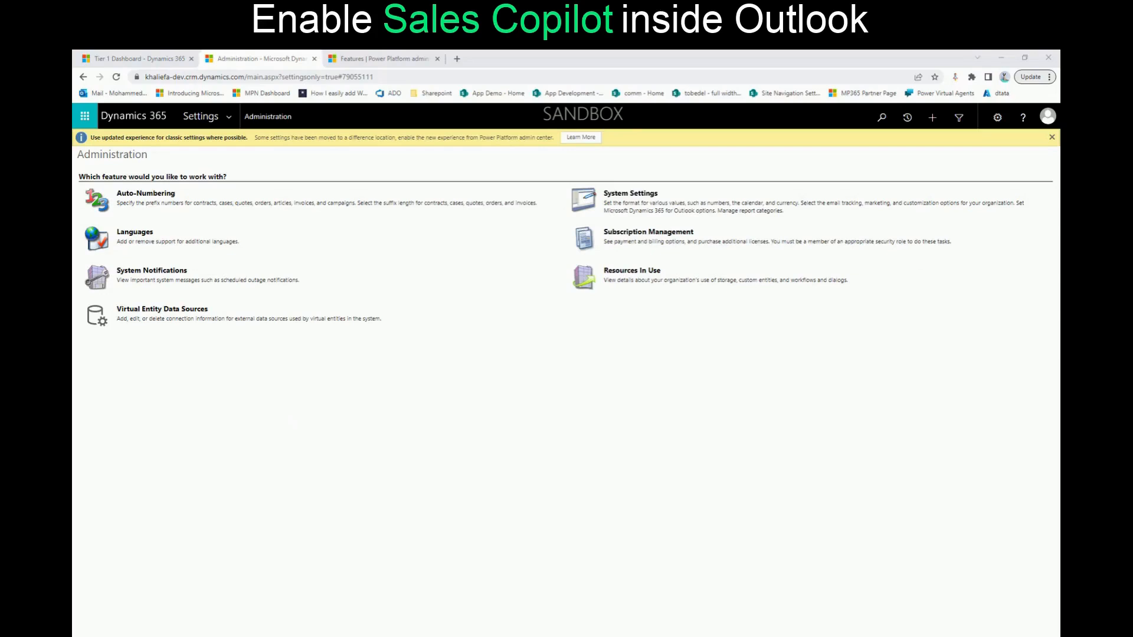
# Switch to the support user's Outlook window, maximize it, and open Sales Copilot on the newest message in the Laptop issue conversation
pyautogui.moveTo(2, 330); pyautogui.dragTo(645, 254)
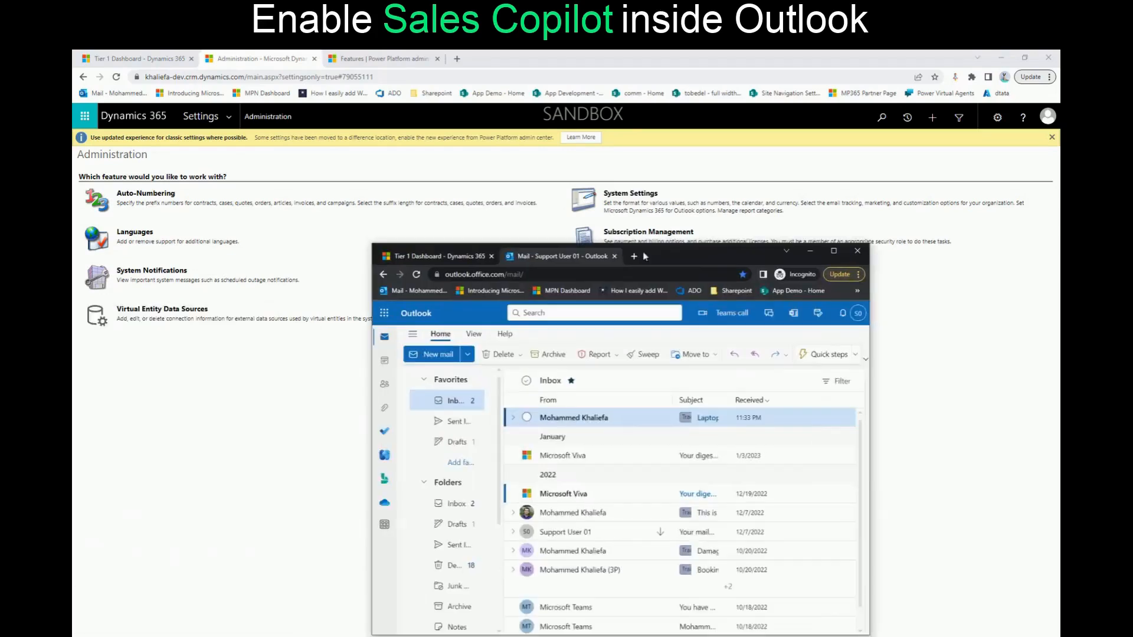
pyautogui.click(835, 254)
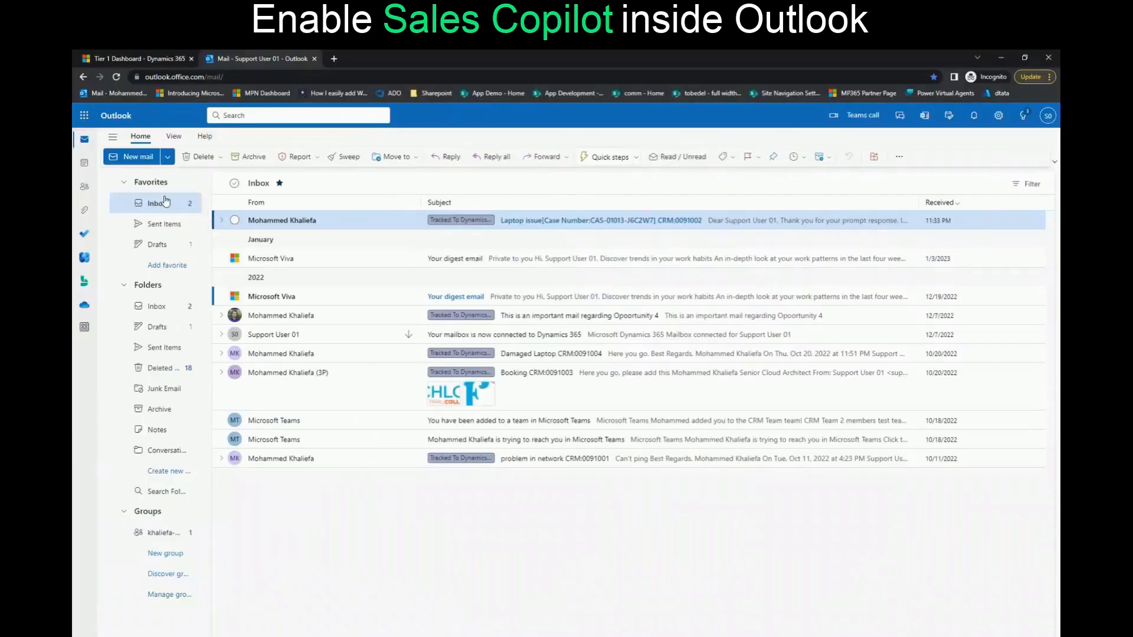
pyautogui.click(222, 220)
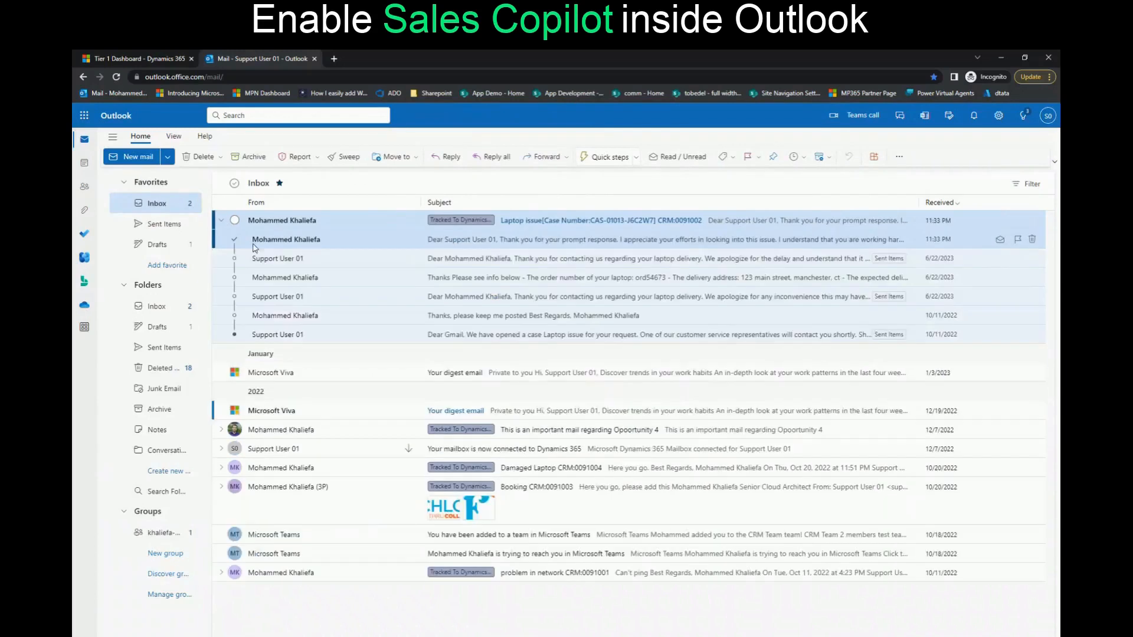
pyautogui.click(472, 242)
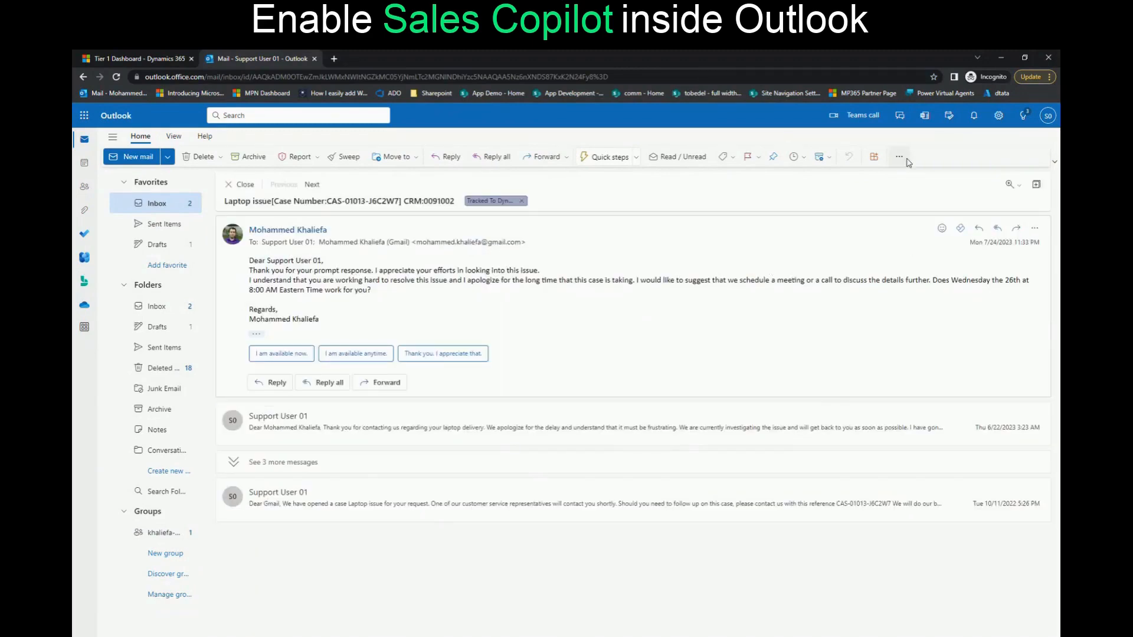
pyautogui.click(1035, 229)
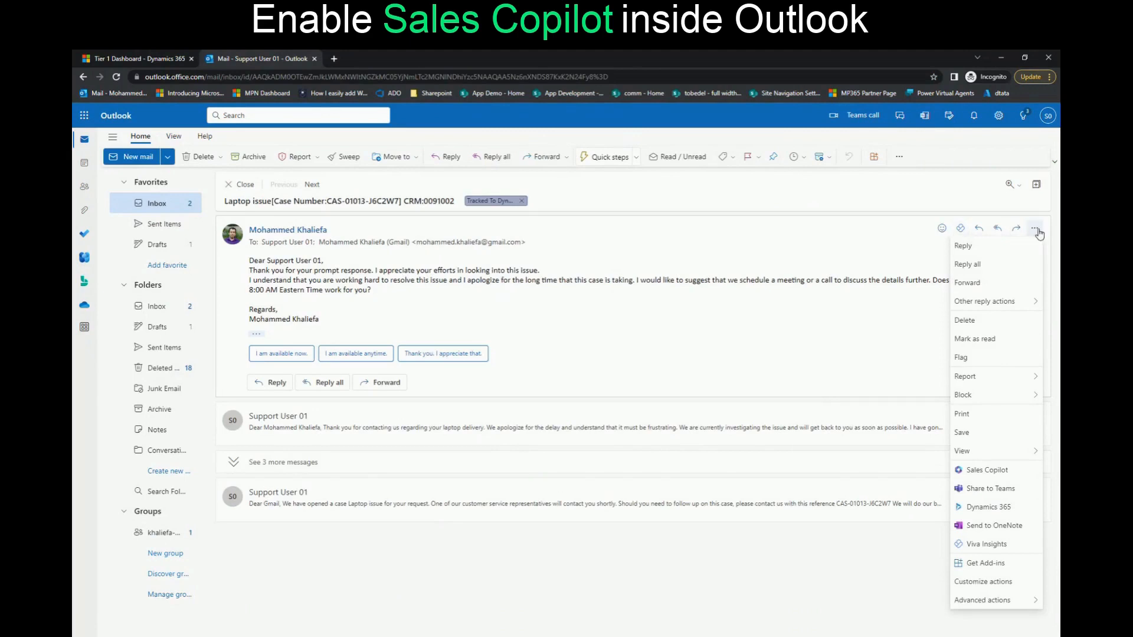
pyautogui.click(987, 471)
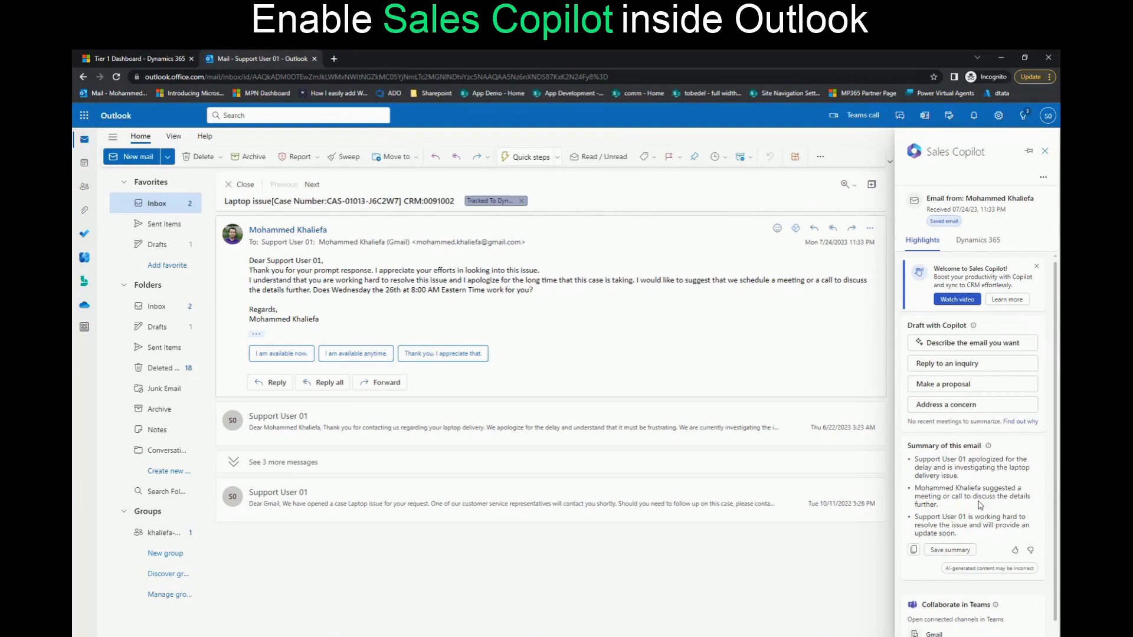
# Review the Sales Copilot highlights and the linked Dynamics 365 records for the received reply
pyautogui.scroll(-1, 980, 506)
pyautogui.scroll(1, 979, 500)
pyautogui.click(978, 241)
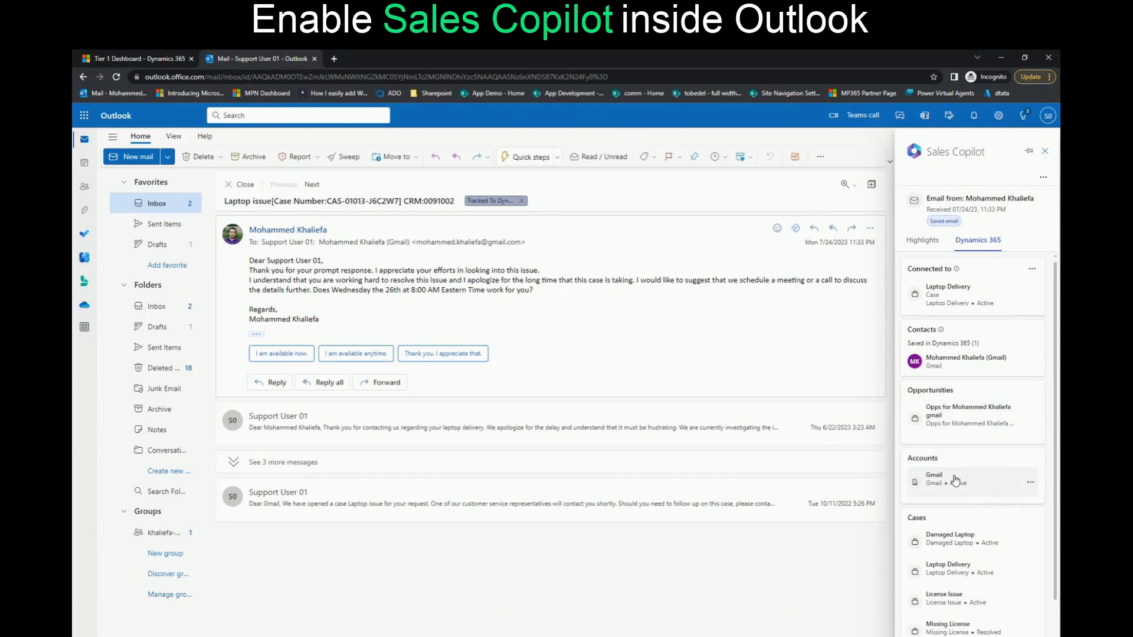
pyautogui.scroll(-1, 956, 479)
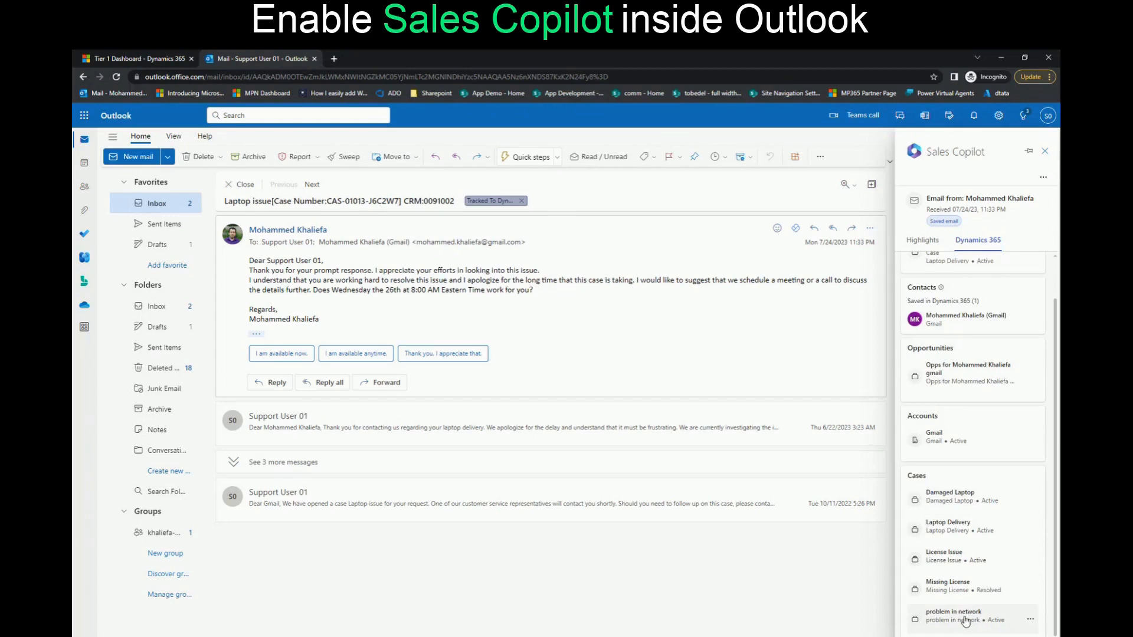
pyautogui.scroll(1, 938, 354)
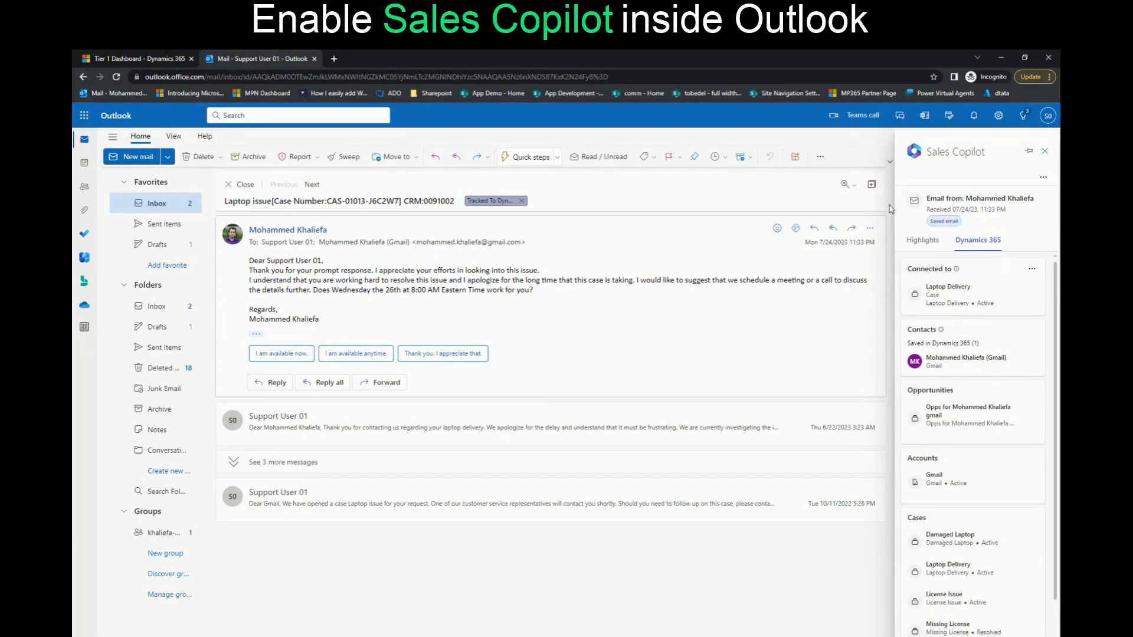
pyautogui.click(932, 250)
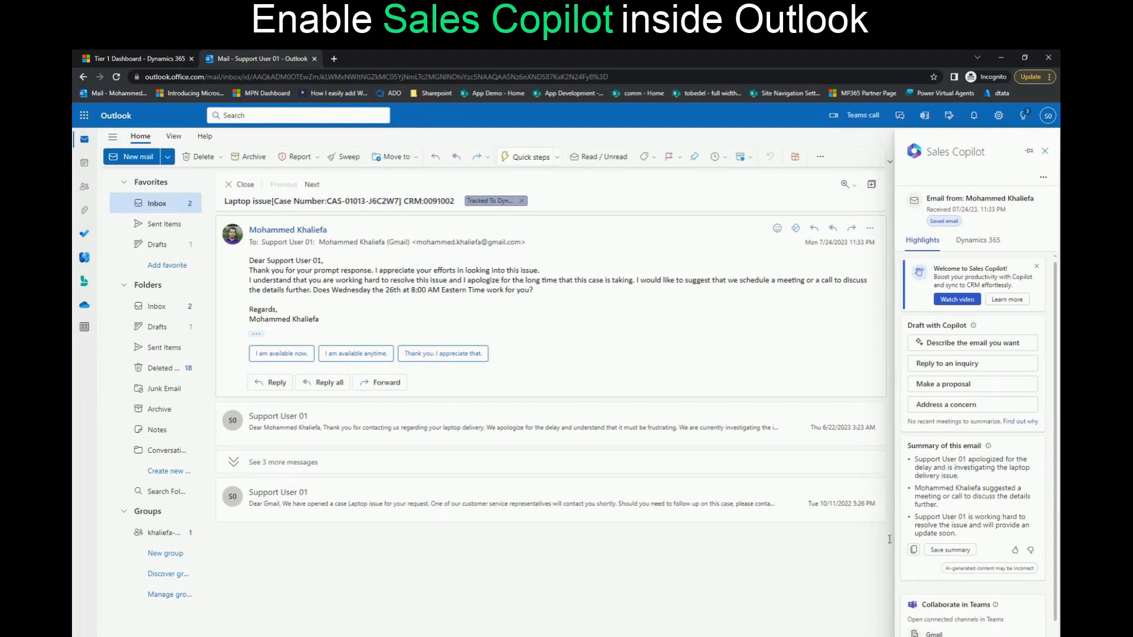
# Switch to Dynamics 365 Customer Service Hub, dismiss the Copilot introduction tips, collapse the Copilot (preview) pane and open the Cases list
pyautogui.click(137, 59)
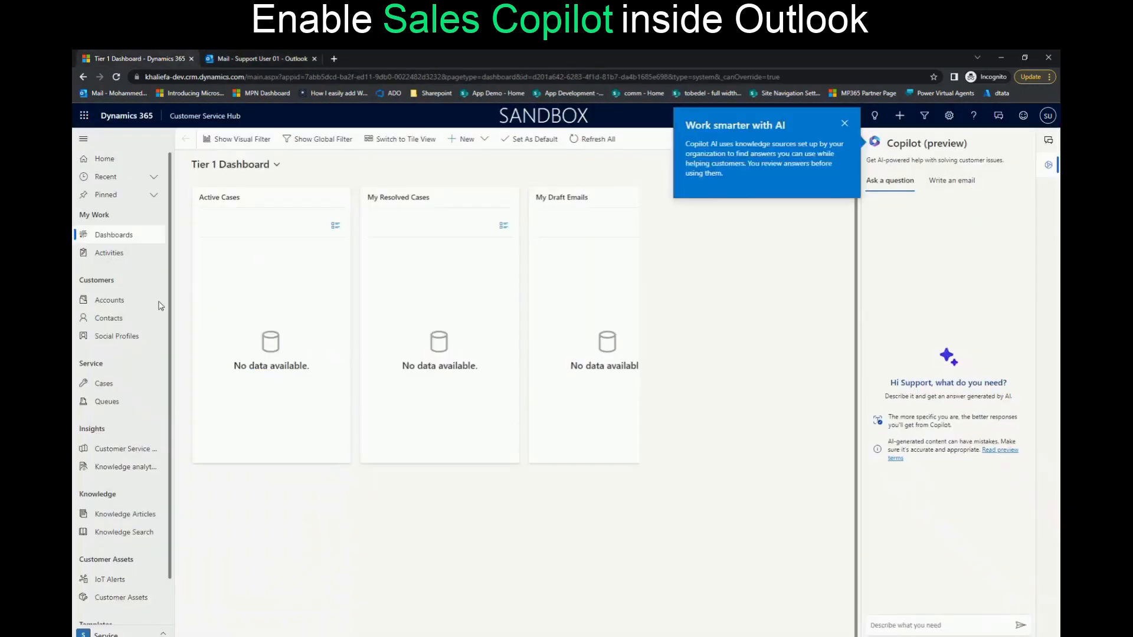
pyautogui.click(847, 125)
pyautogui.click(850, 155)
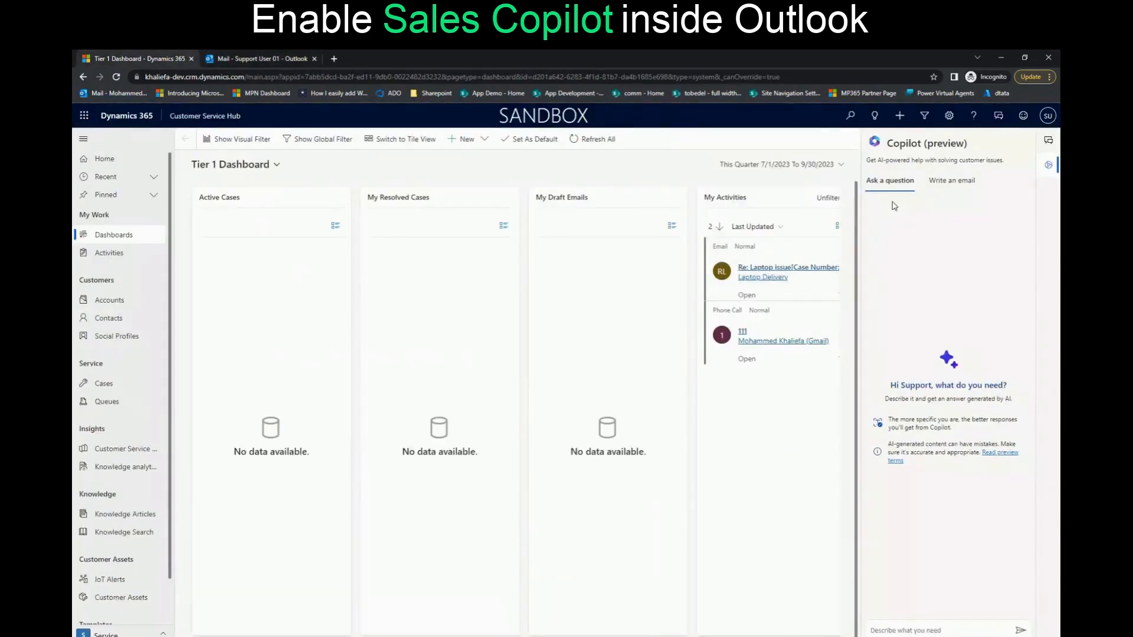
pyautogui.click(1050, 168)
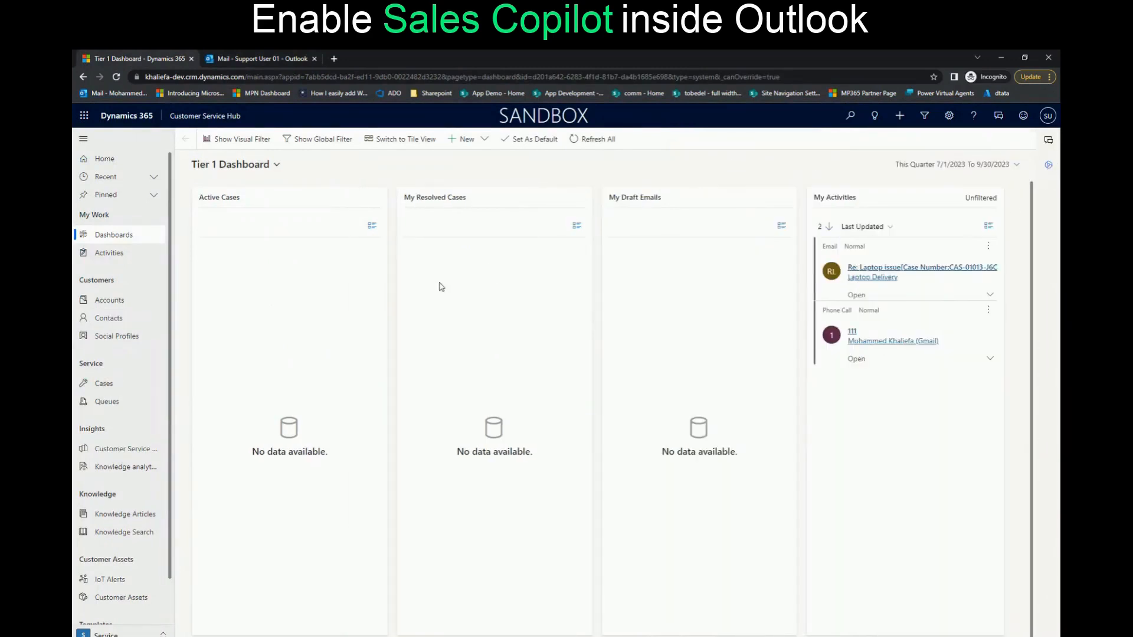
pyautogui.click(111, 383)
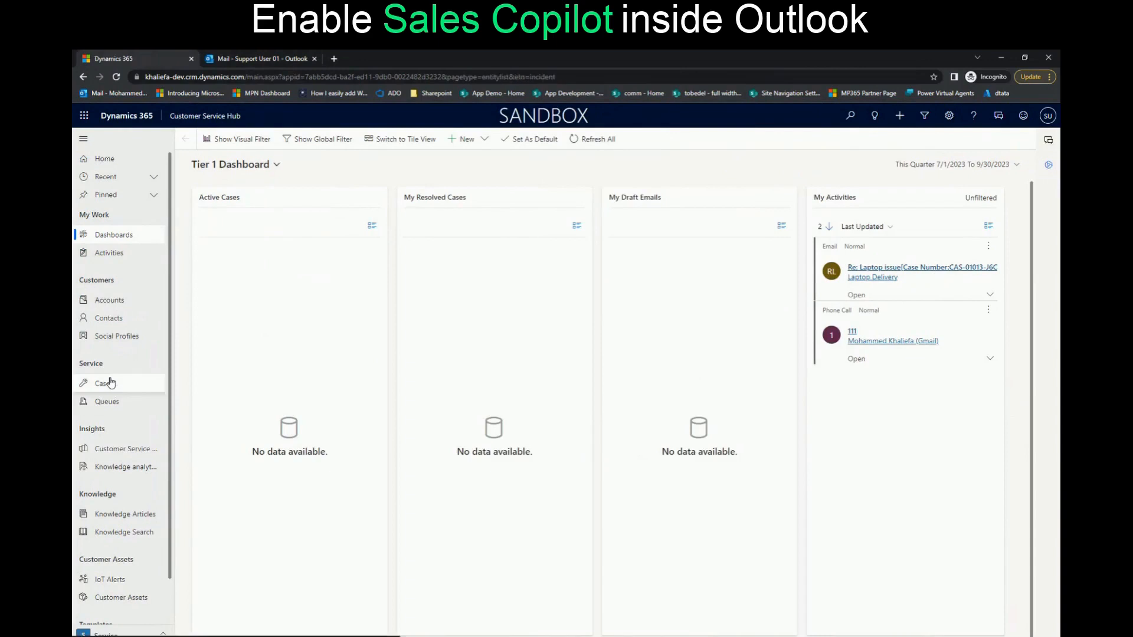
# Return to the support user's Outlook message and show its related Dynamics 365 records in Sales Copilot
pyautogui.click(252, 58)
pyautogui.click(973, 240)
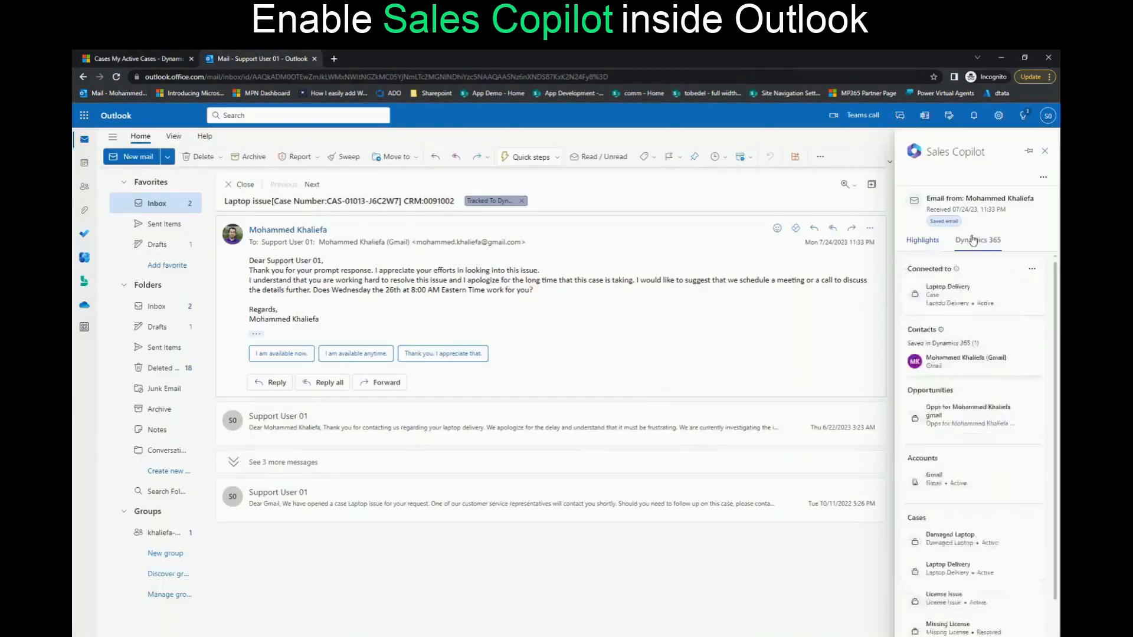
# Open the connected Laptop Delivery case from Sales Copilot and launch its full record in Dynamics 365
pyautogui.click(945, 295)
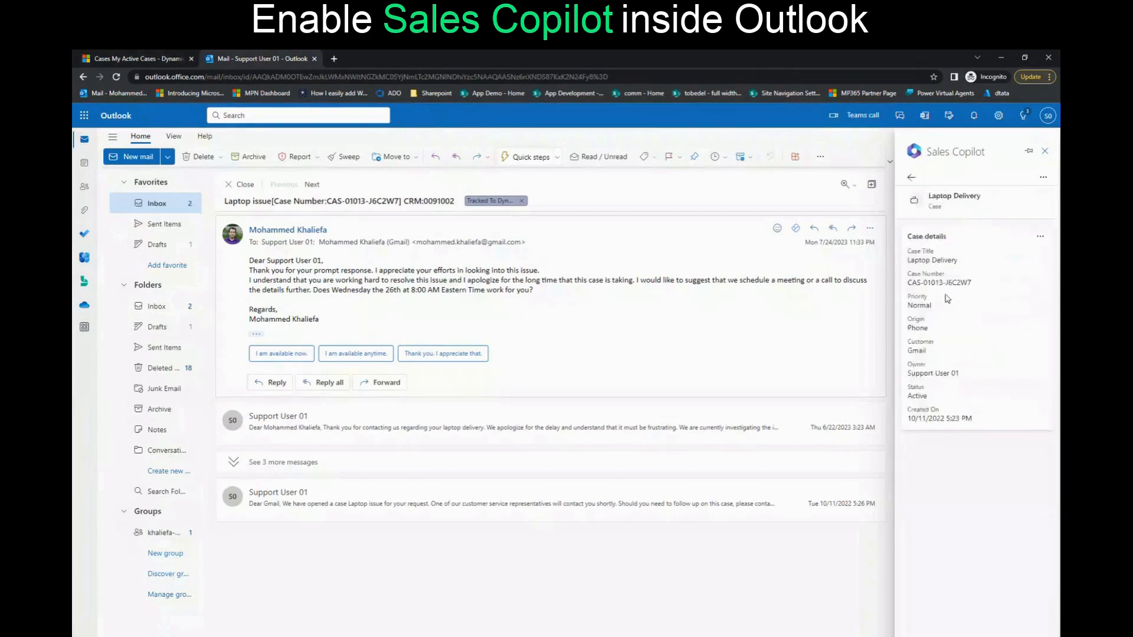
pyautogui.click(1041, 238)
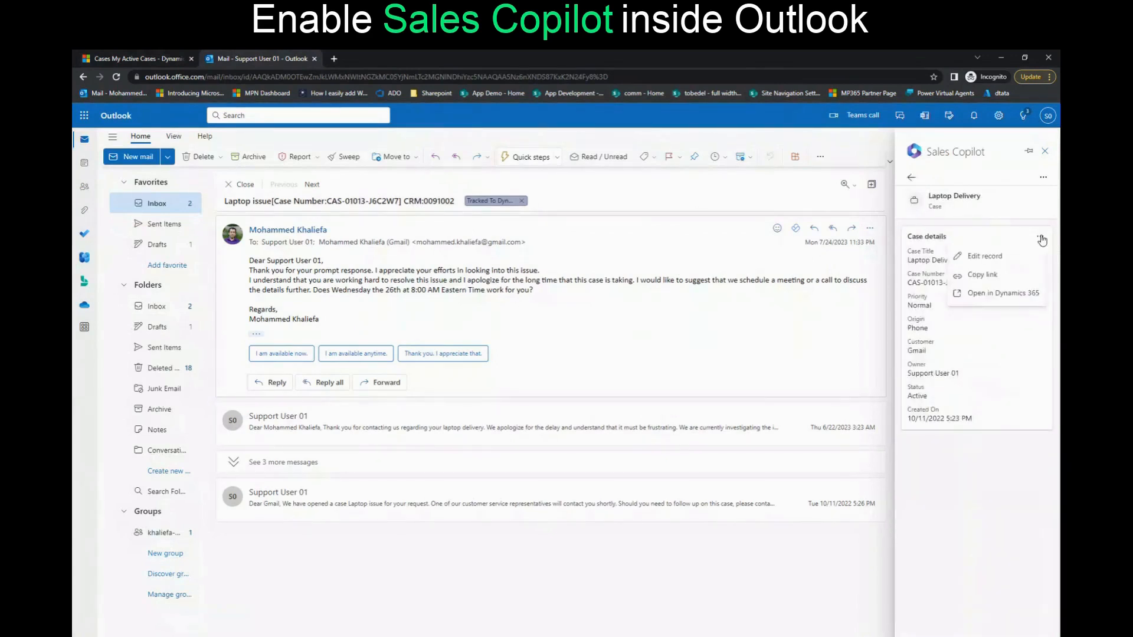
pyautogui.click(995, 296)
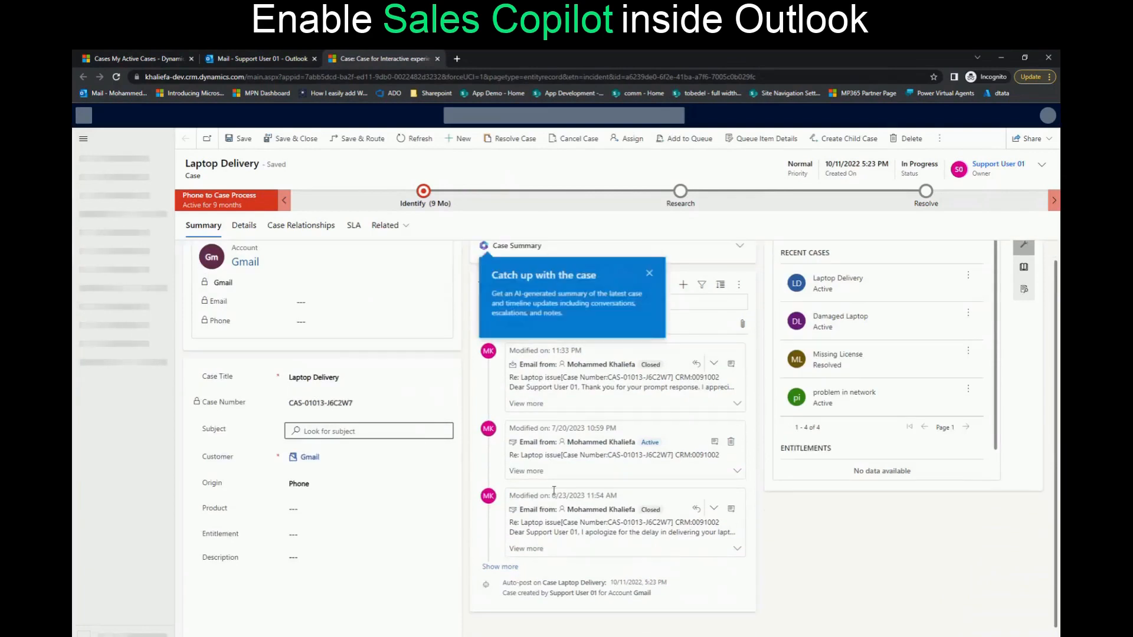
# Dismiss the case summary introduction tip, expand the AI-generated Case Summary of the Laptop Delivery case, and collapse the Copilot (preview) pane
pyautogui.click(651, 273)
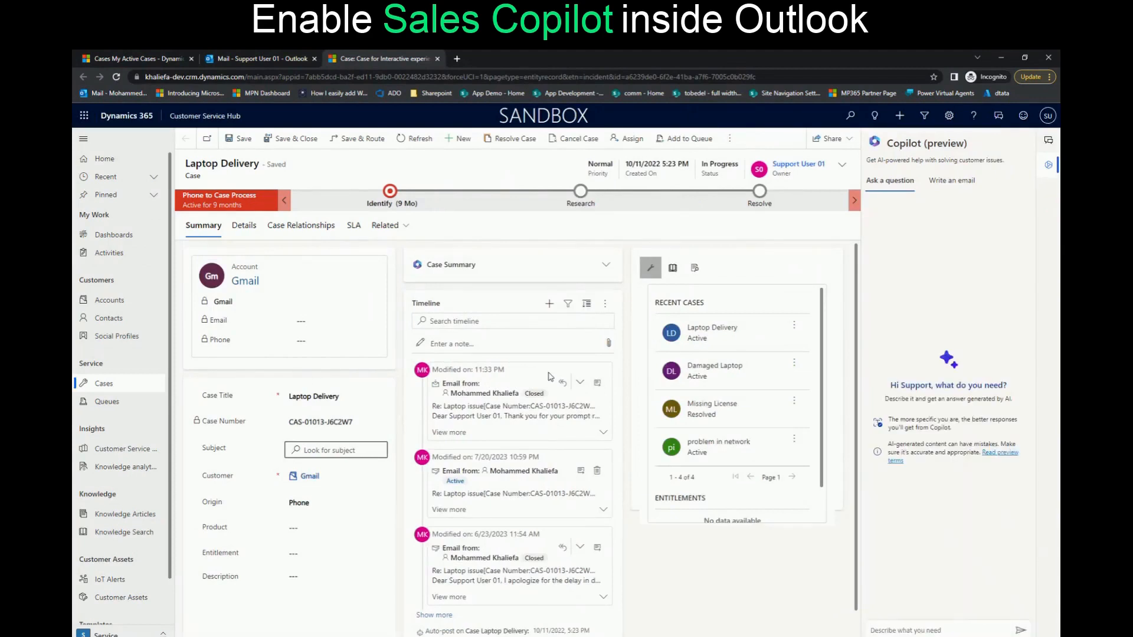
pyautogui.click(608, 267)
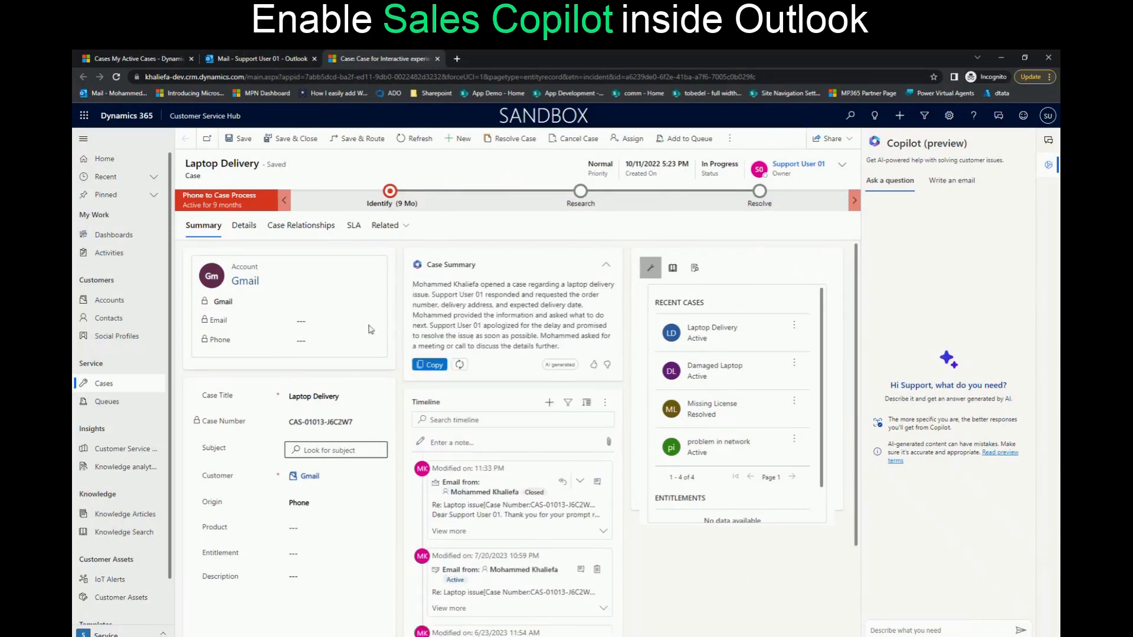
pyautogui.click(1049, 165)
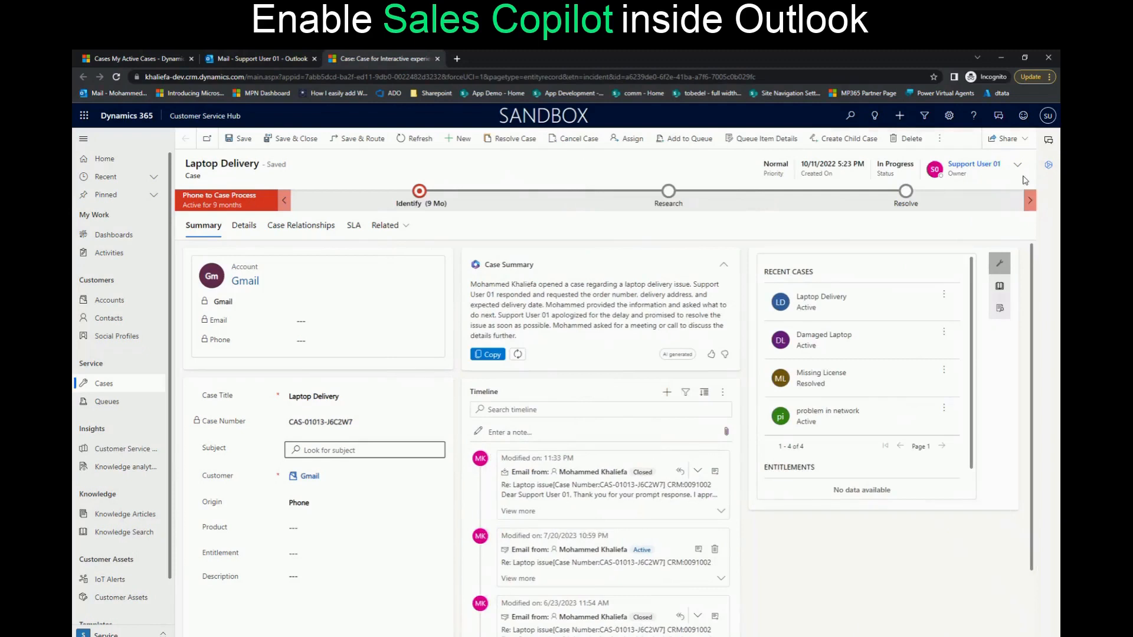